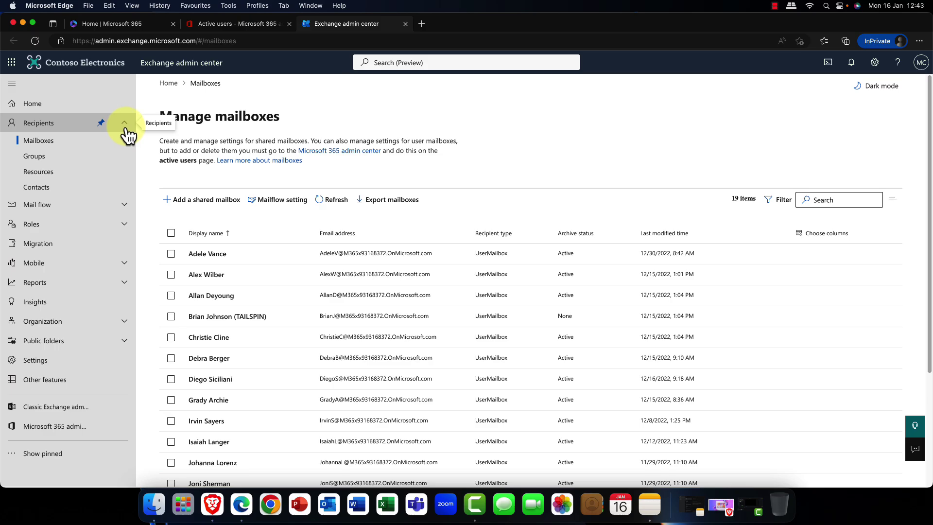
Step: Open the form for adding a user from the Active users page of the Microsoft 365 admin center
click(125, 130)
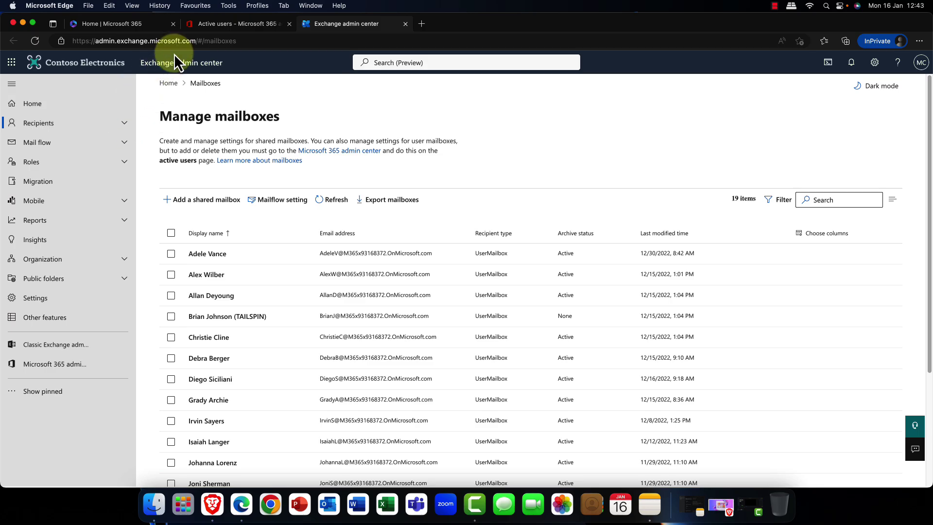
click(241, 25)
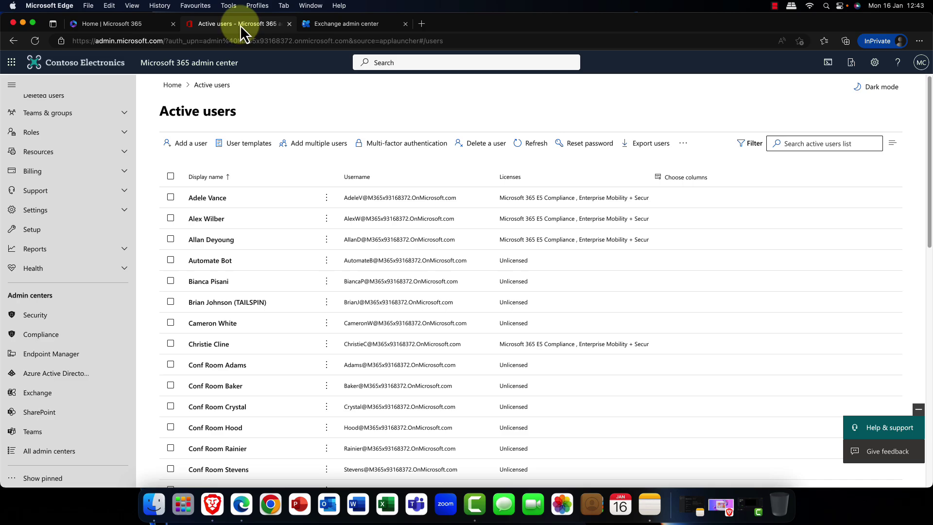
scroll(31, 152, up, 3)
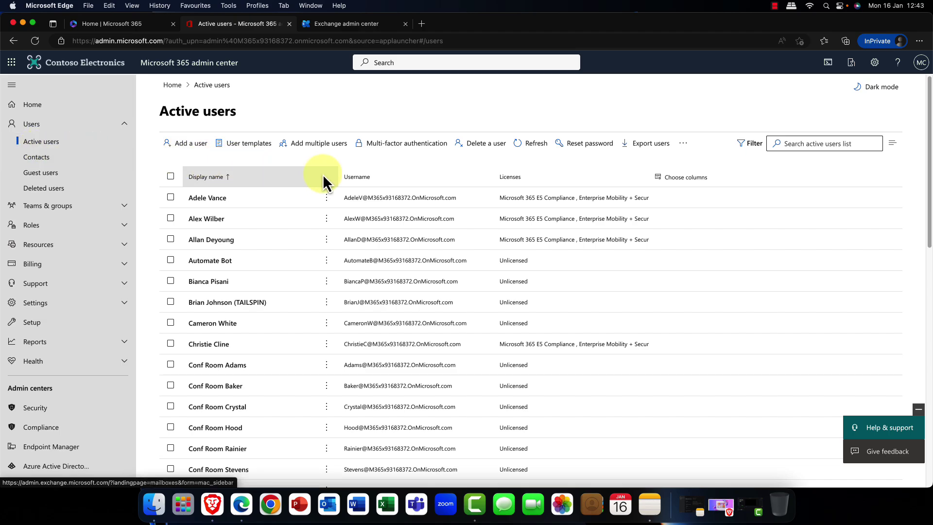
click(340, 24)
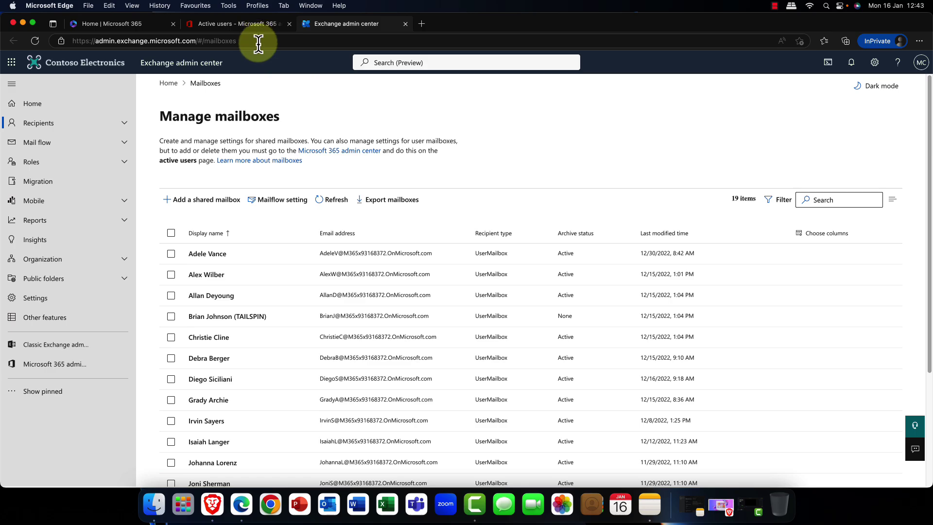
click(246, 25)
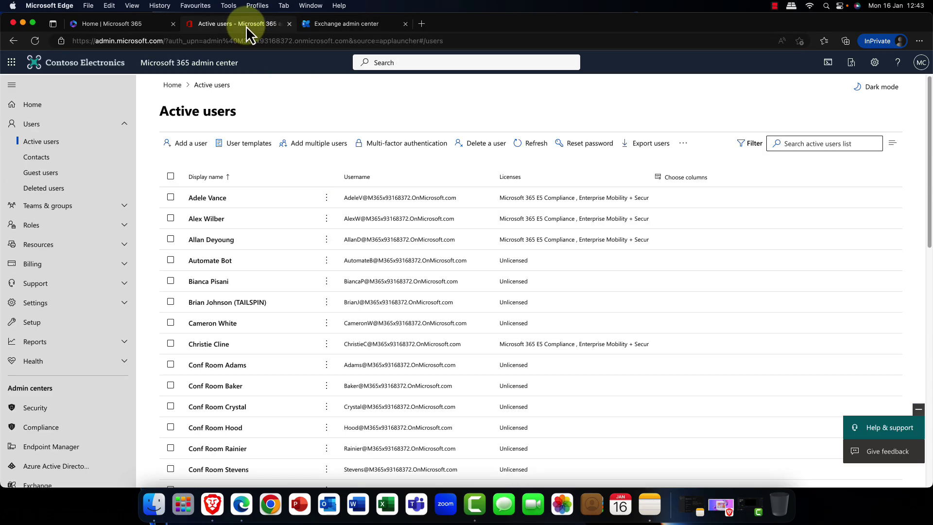
click(191, 154)
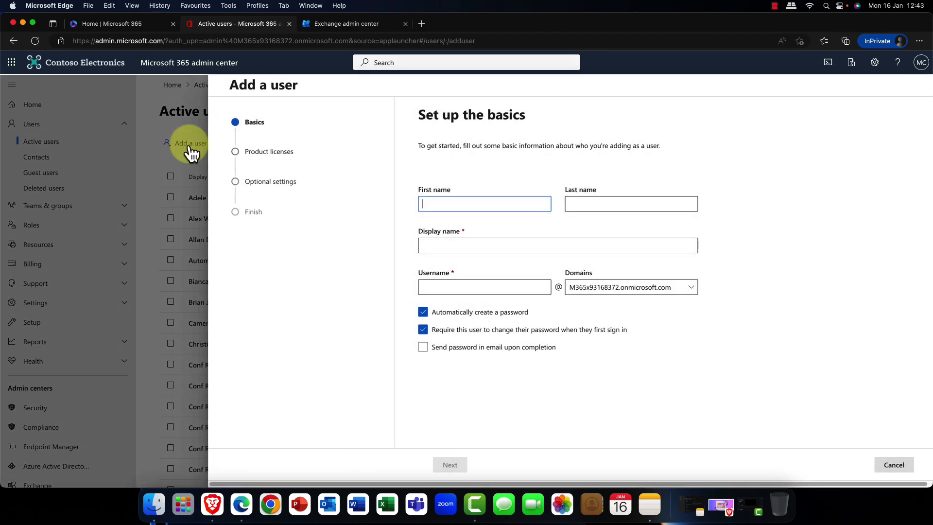
Step: Enter the new user's first name, last name and username, keep the auto-filled display name, and continue to the product licenses
click(492, 206)
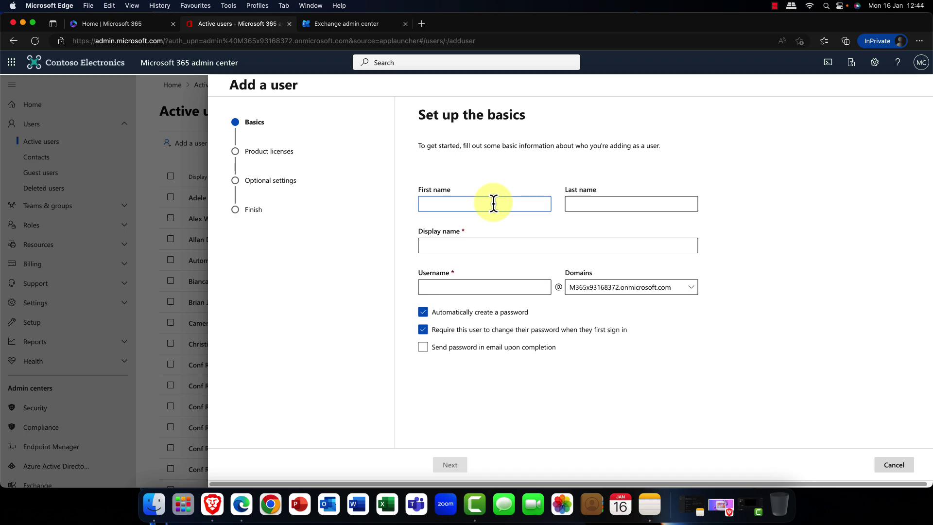
text(James)
key(Tab)
text(kirk)
key(Tab)
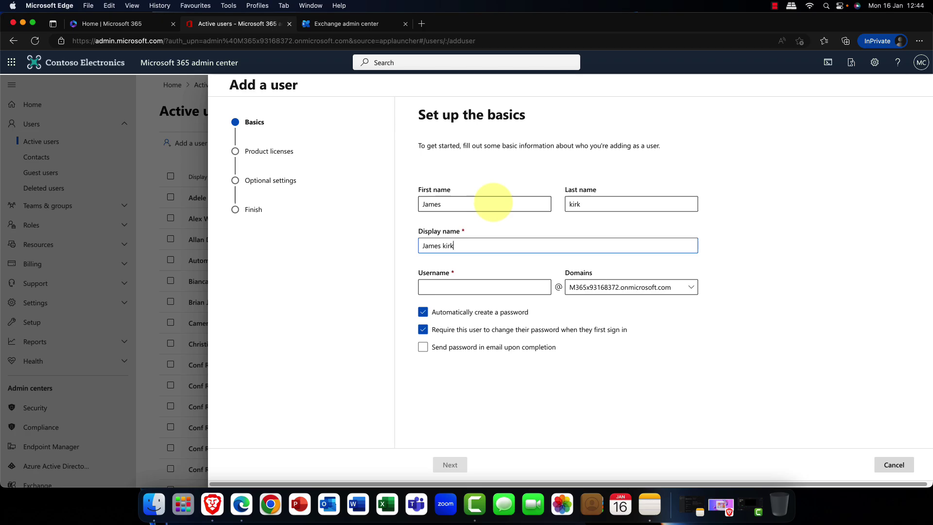
key(Tab)
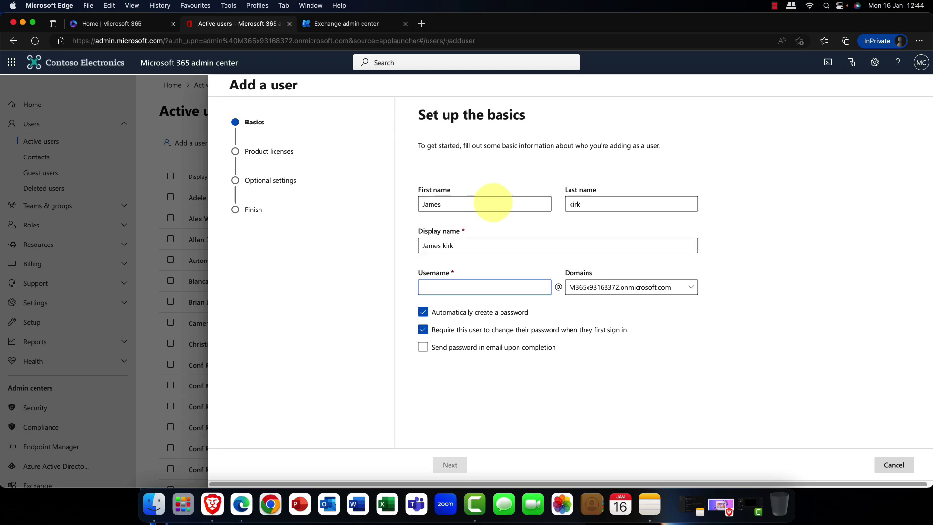
text(Kirkj)
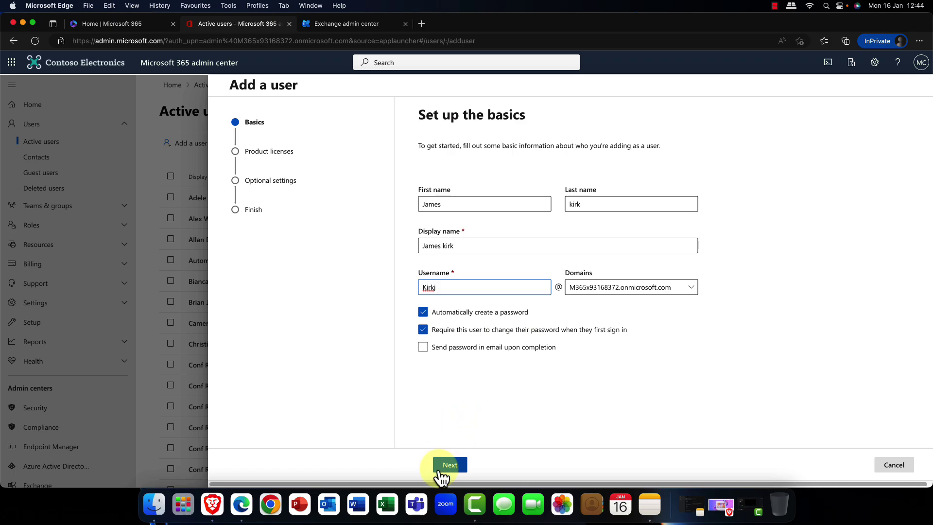
click(450, 465)
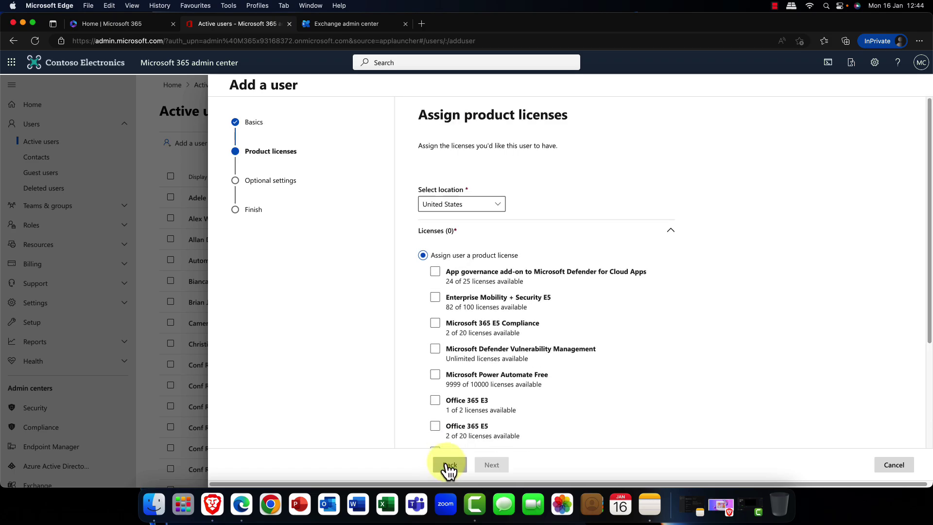
Step: Look through the available license locations, keep United States, and show the list of product licenses
click(498, 205)
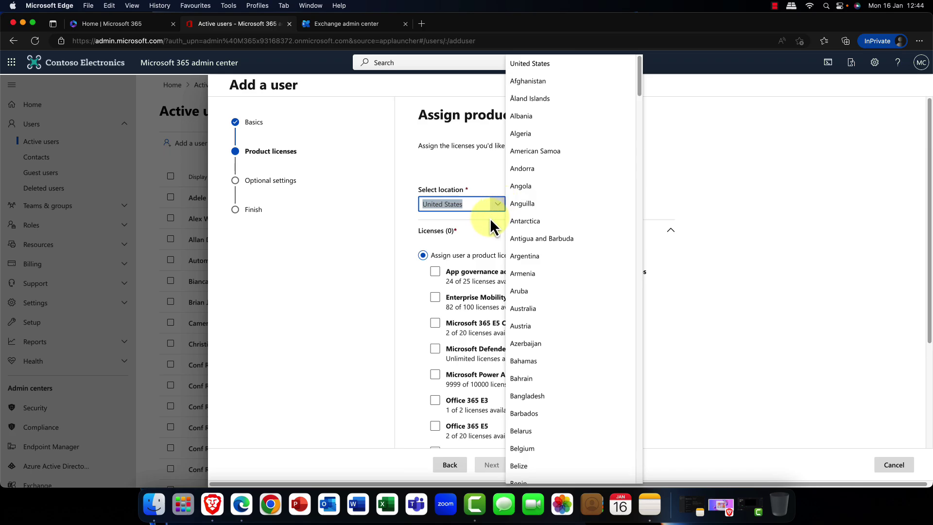
click(489, 231)
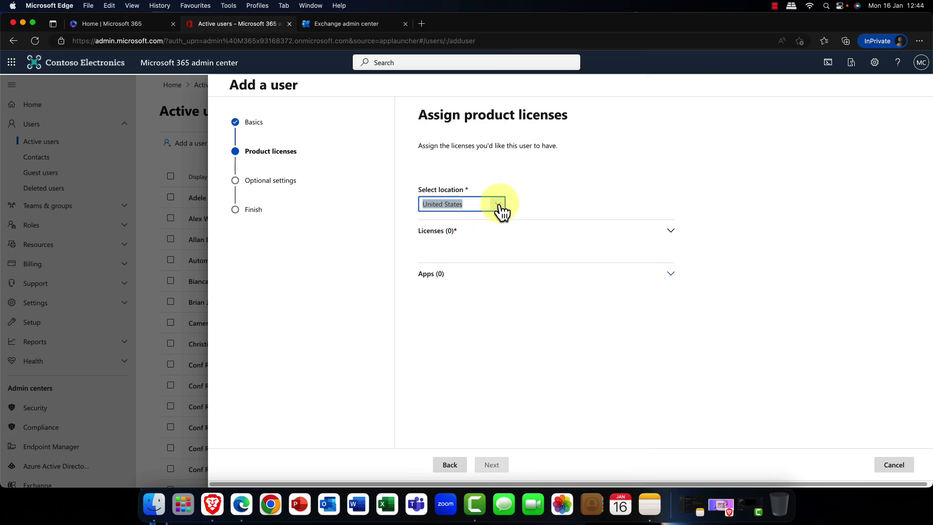
click(672, 235)
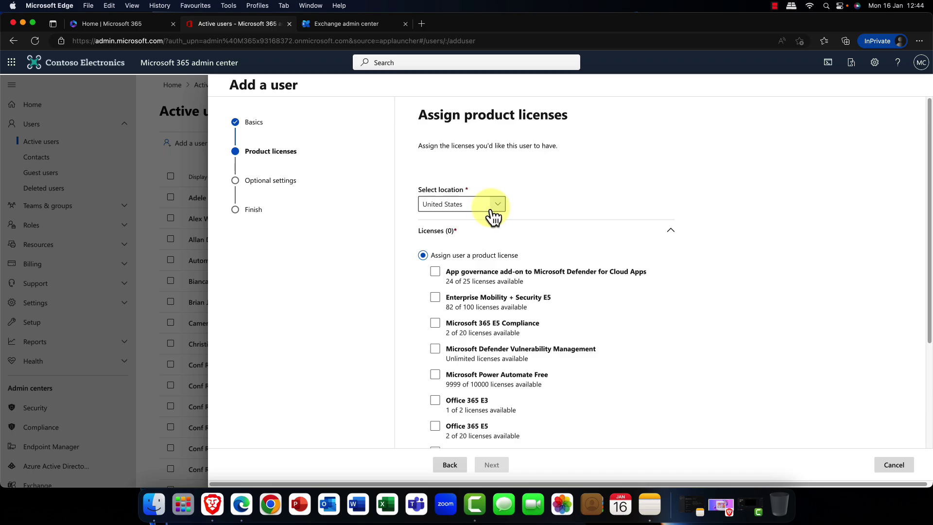
scroll(500, 217, down, 3)
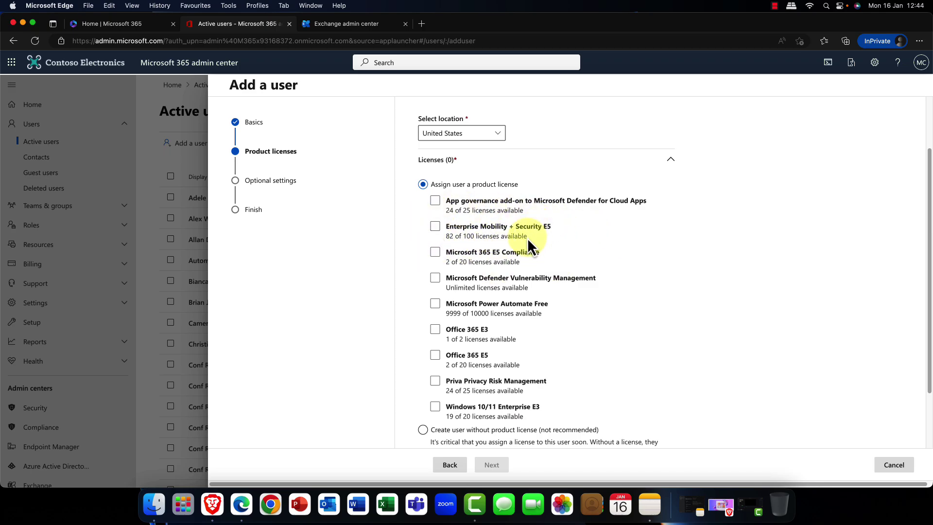
scroll(524, 266, down, 1)
click(526, 269)
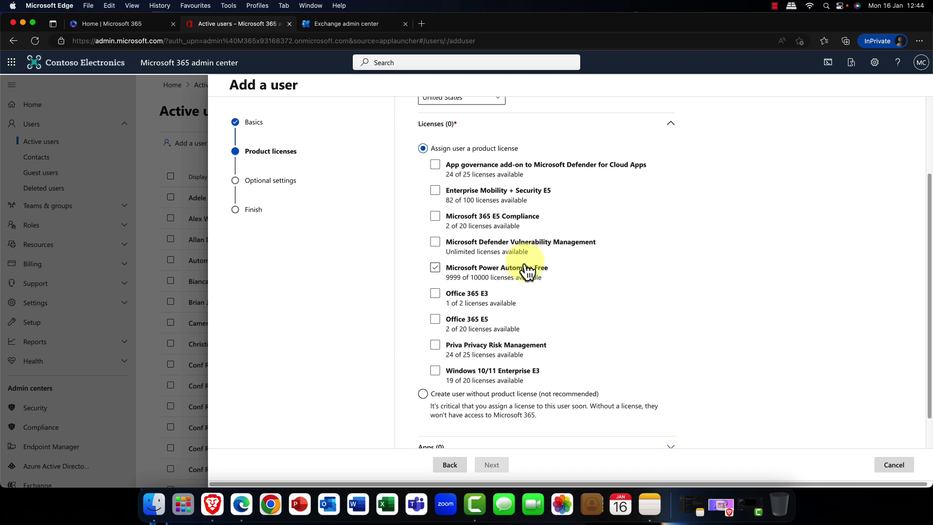
click(525, 269)
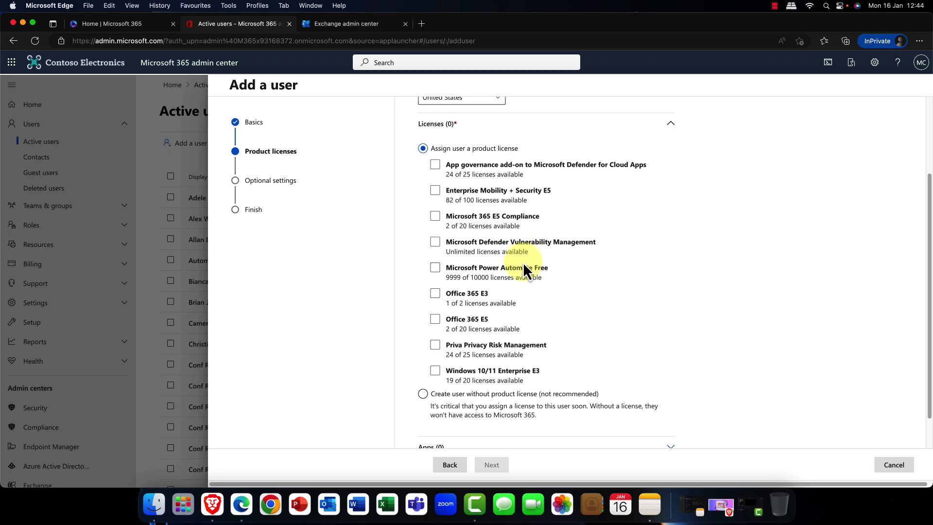
click(483, 271)
click(467, 295)
click(482, 305)
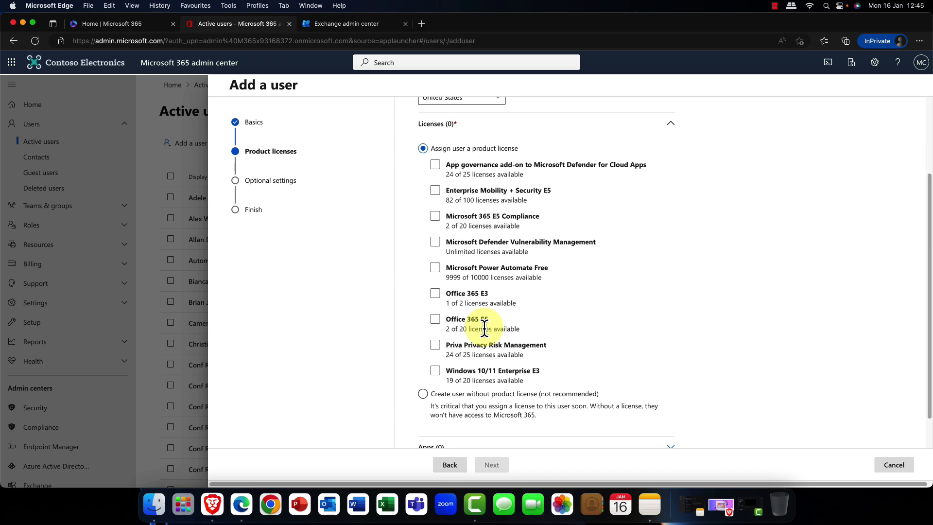
Step: Assign the Office 365 E5, Enterprise Mobility + Security E5, App governance add-on and Windows 10/11 Enterprise E3 licenses, and continue to the optional settings
click(436, 321)
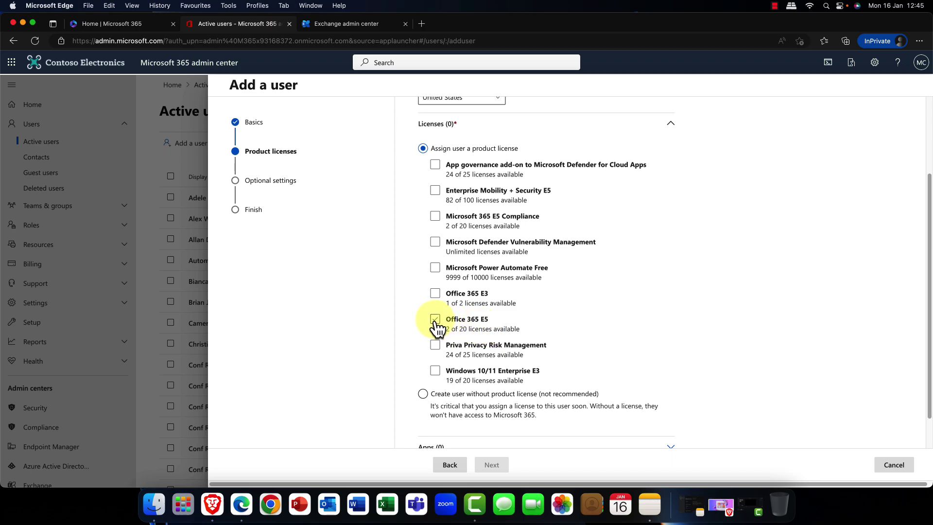
click(435, 320)
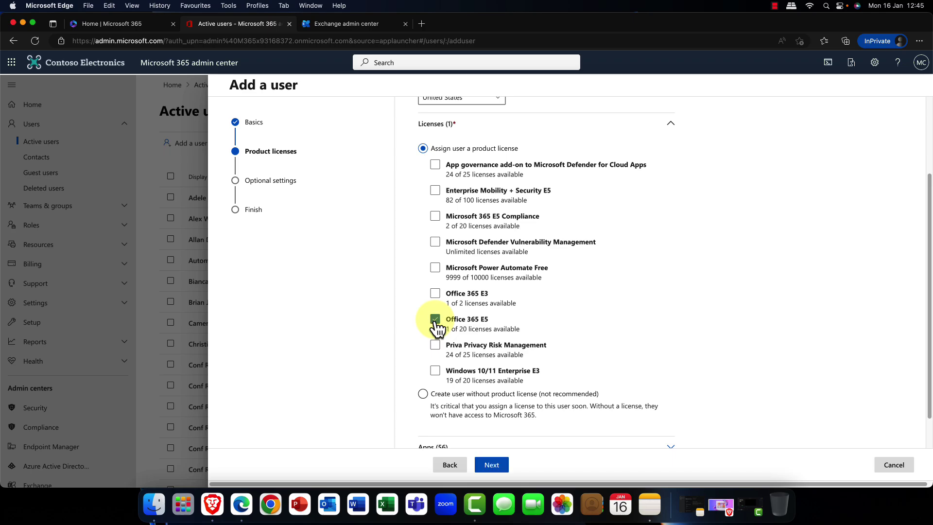
click(465, 194)
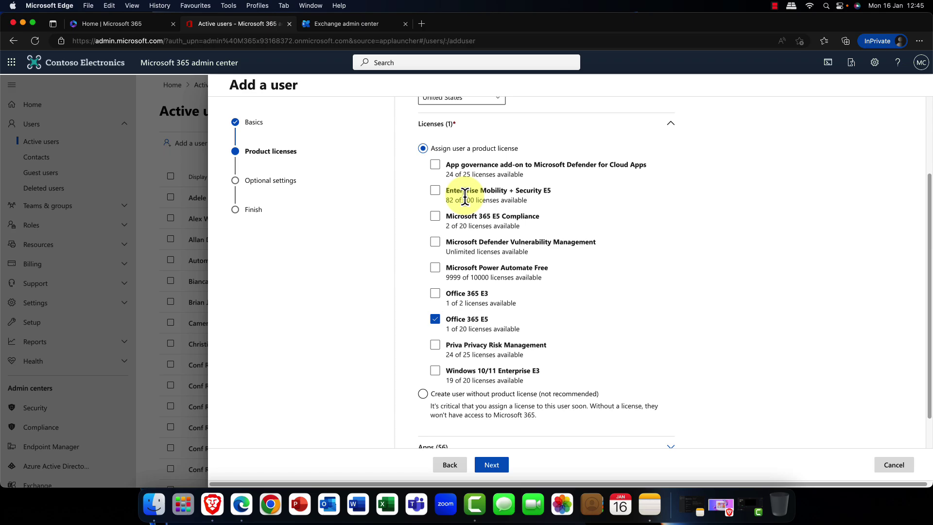
click(436, 197)
scroll(484, 201, up, 1)
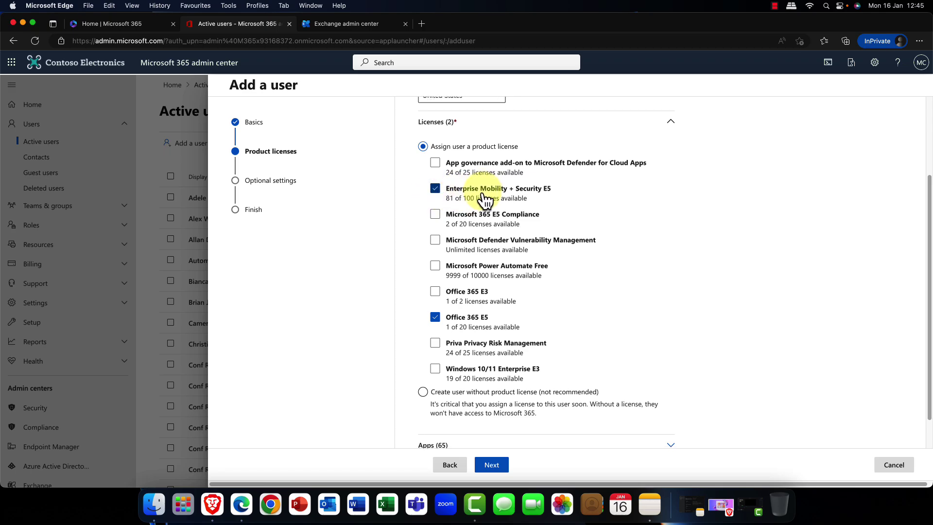
click(435, 168)
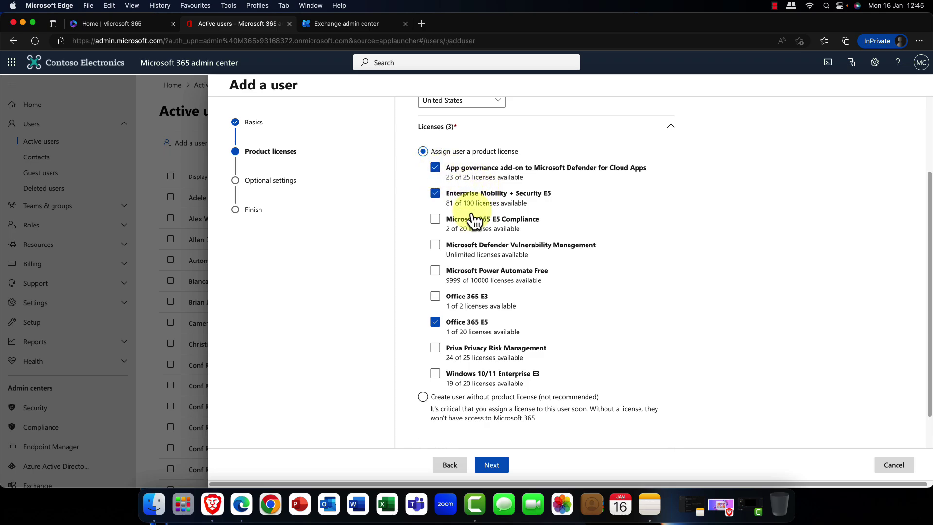
click(435, 376)
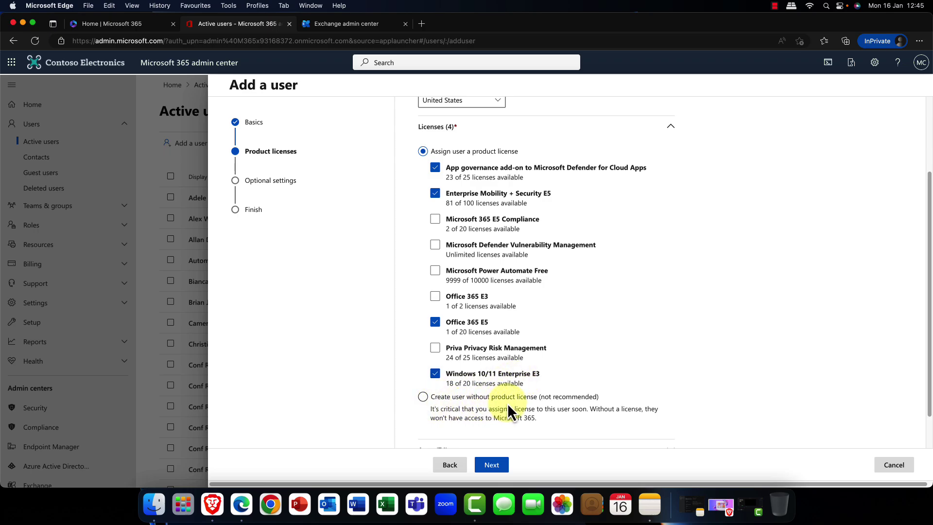
scroll(488, 404, down, 1)
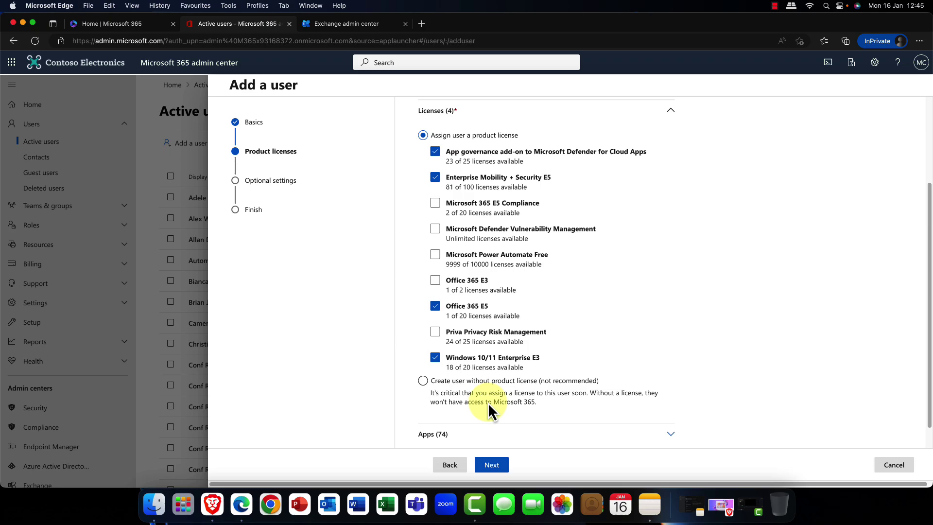
scroll(491, 410, up, 1)
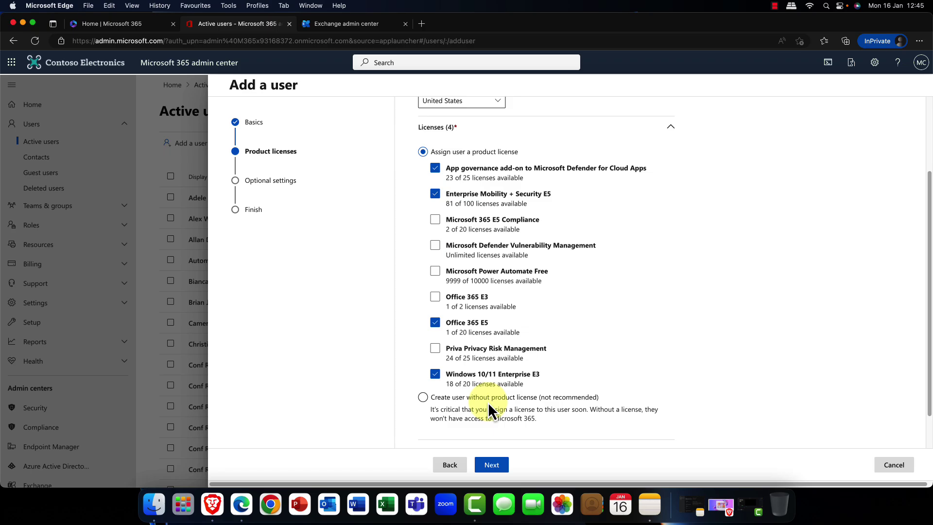
click(497, 468)
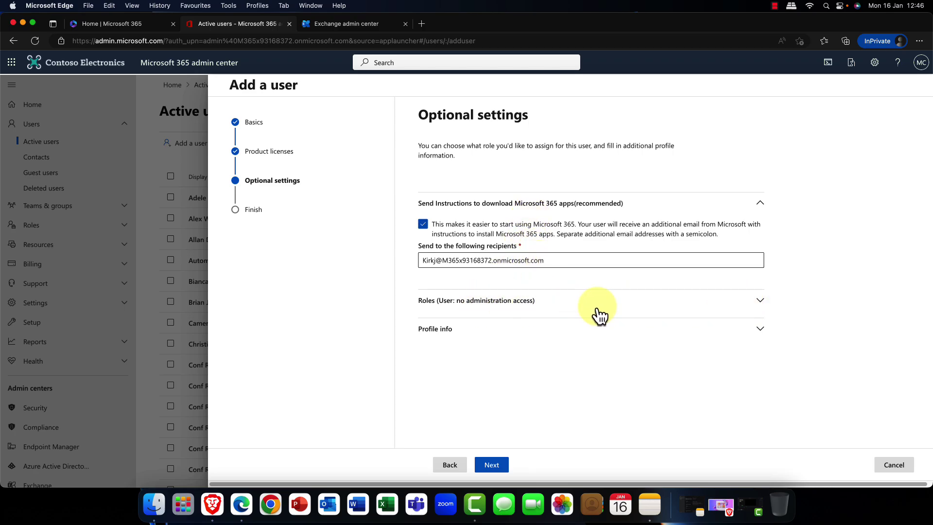
Step: Review the admin role options for the new user, keeping User (no admin center access) selected
click(560, 311)
click(564, 310)
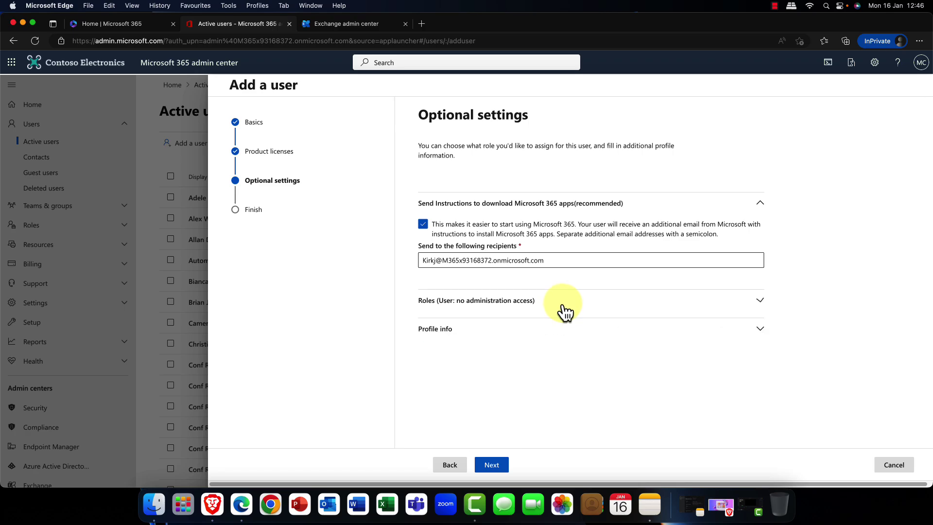
click(565, 311)
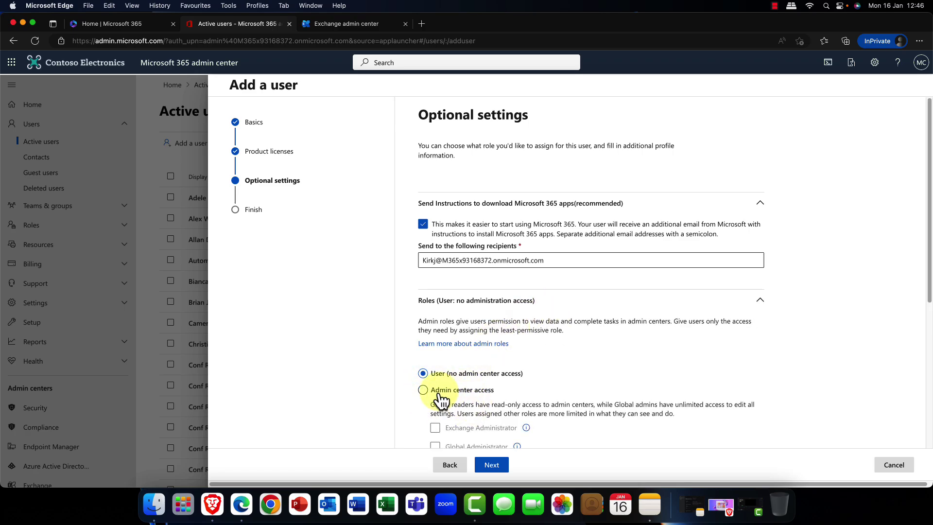
scroll(464, 402, down, 2)
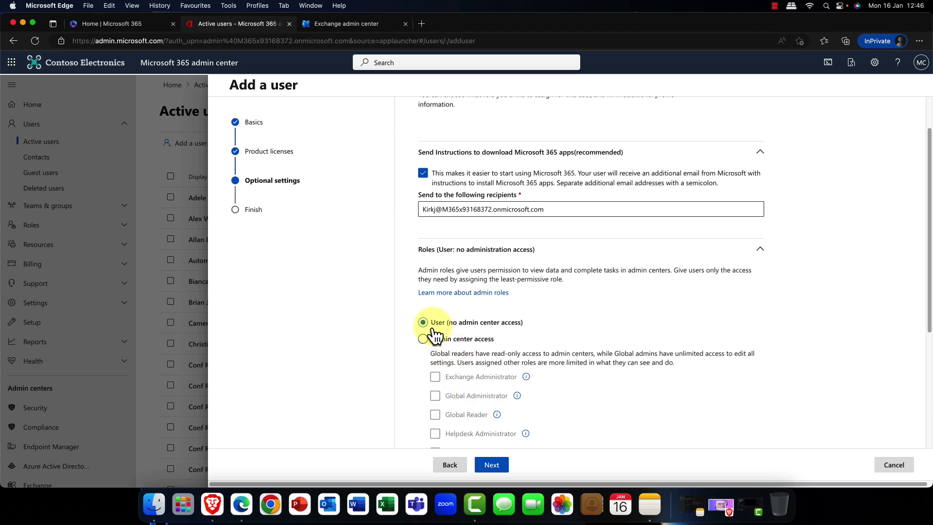
click(759, 249)
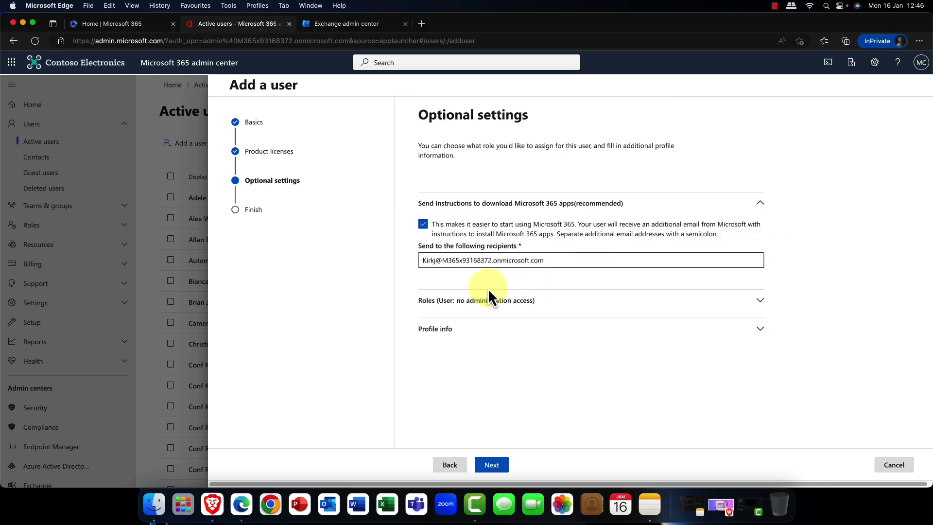
Step: Fill in the profile info with job title Sales Person, department Sales and city New York
click(761, 331)
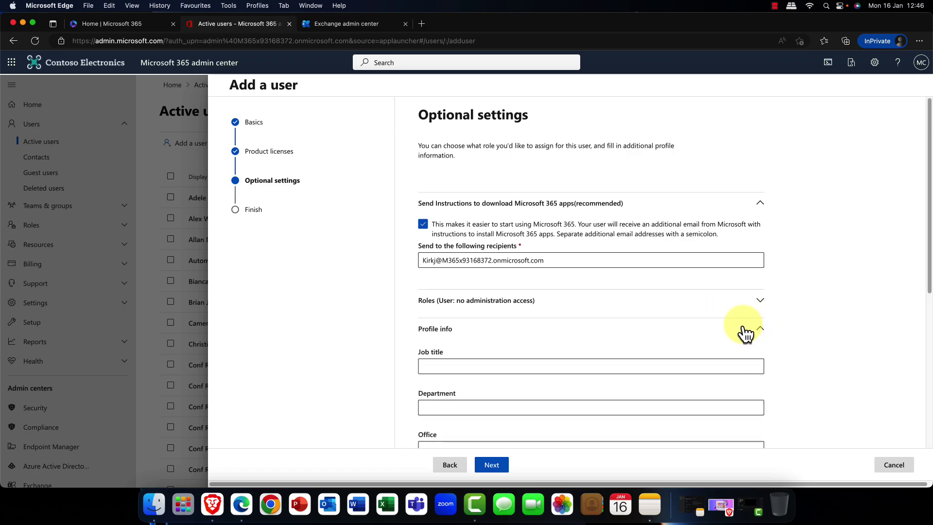
scroll(744, 333, down, 5)
click(440, 249)
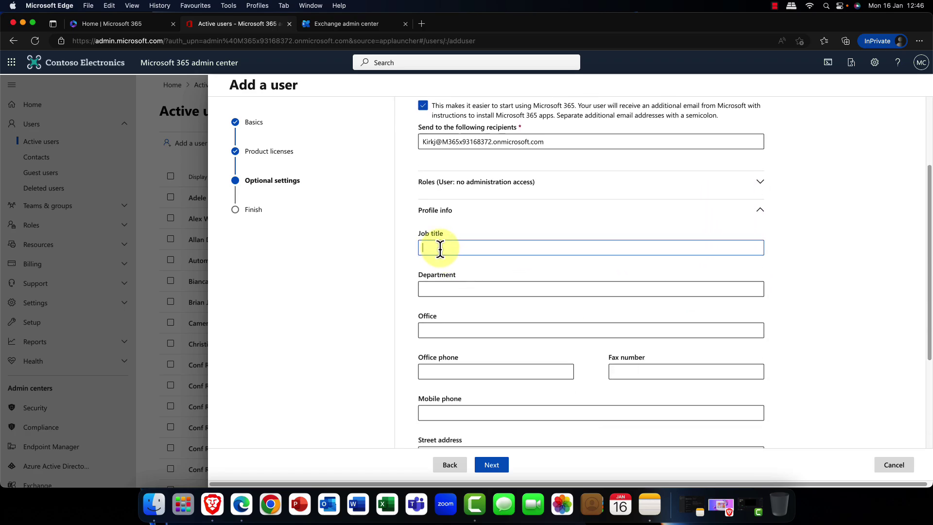
text(Sales Person)
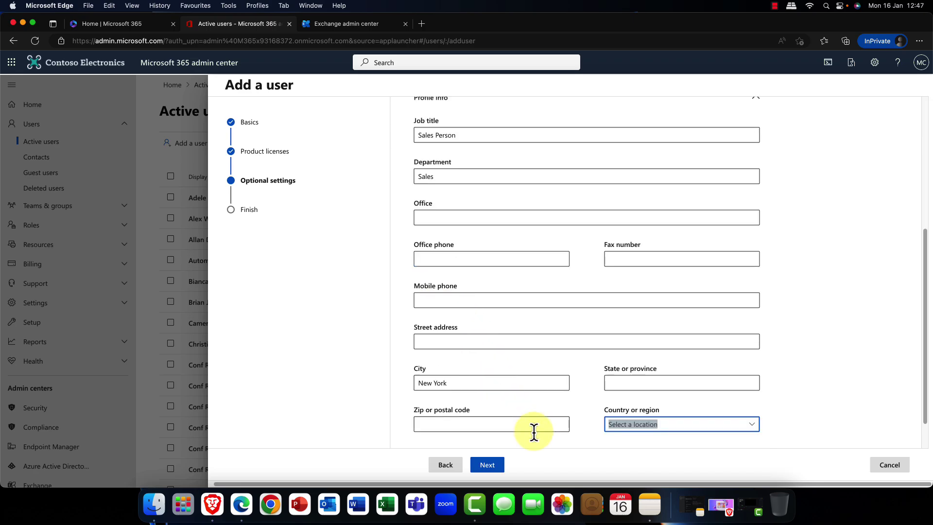
drag(458, 382, 412, 400)
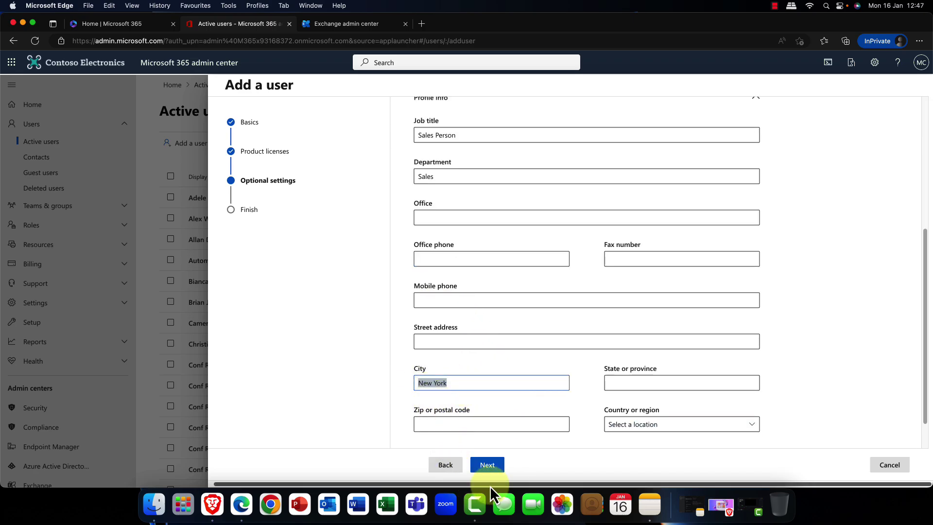
Step: Continue to the final review, check the new user's assigned settings, and finish adding the user
click(488, 466)
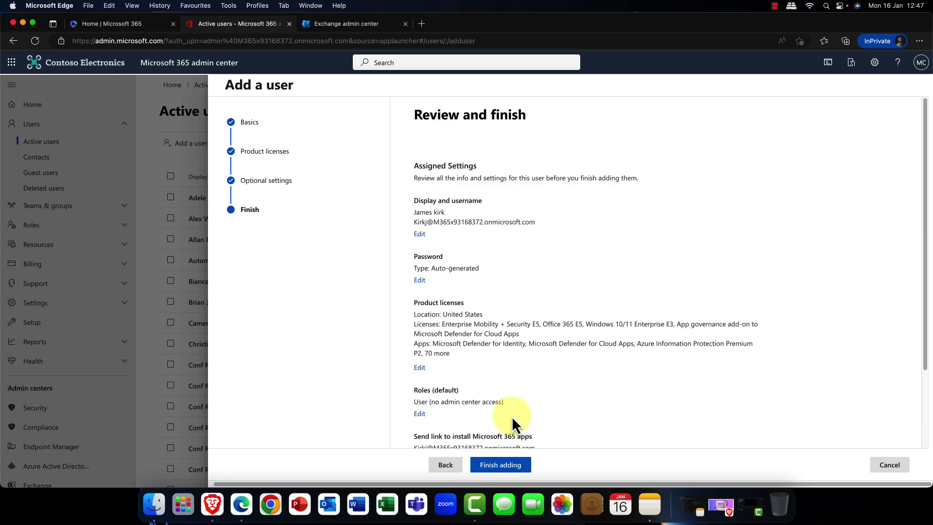
scroll(553, 411, down, 3)
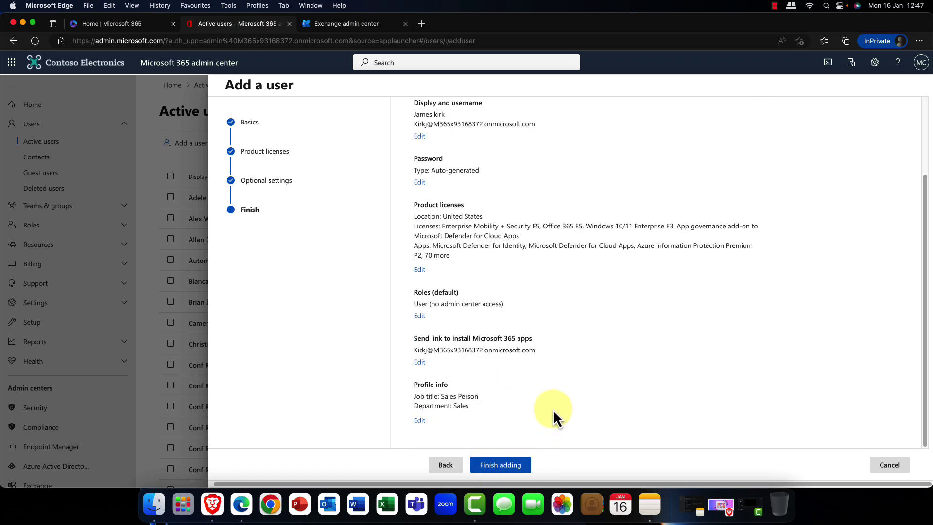
click(502, 464)
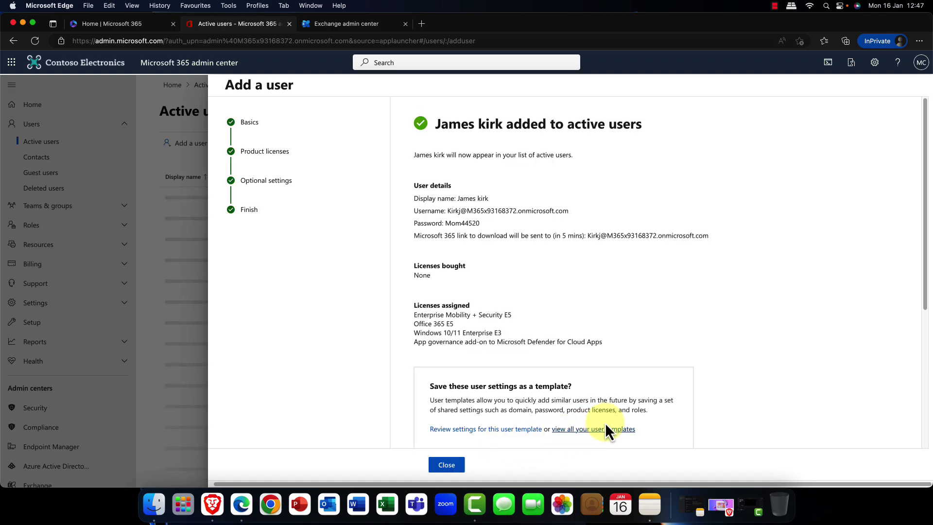
Step: Save the new user's settings as a template named Sales FTE, available to other admins, and close the add-user wizard
scroll(689, 392, down, 1)
scroll(689, 392, down, 5)
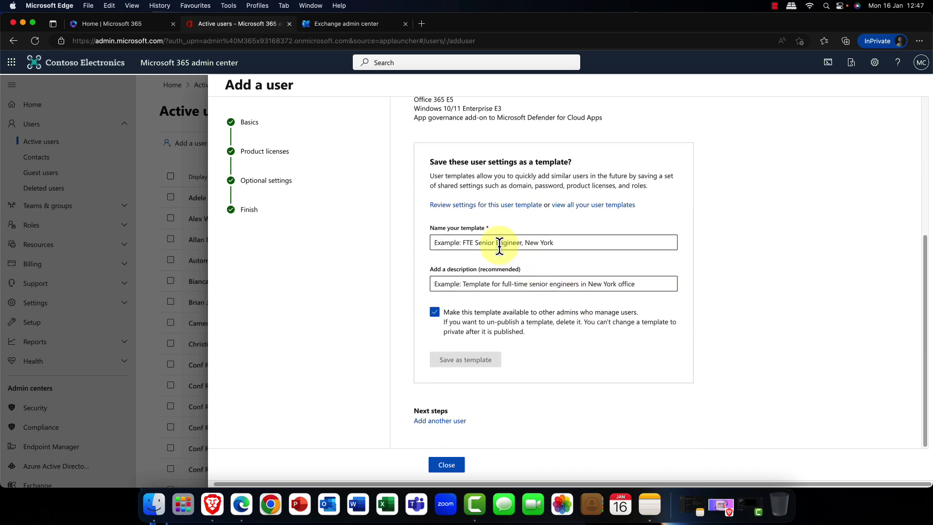
click(496, 243)
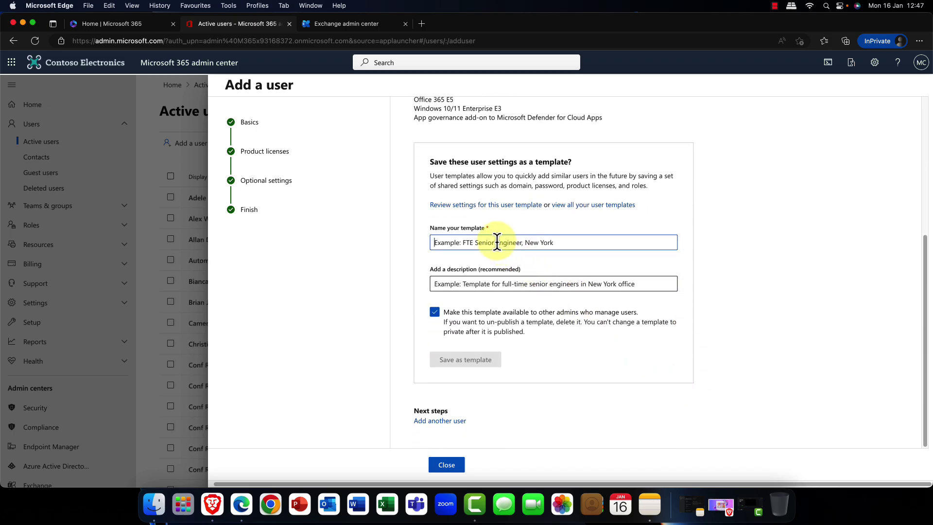
text(F)
key(BackSpace)
text(Sales )
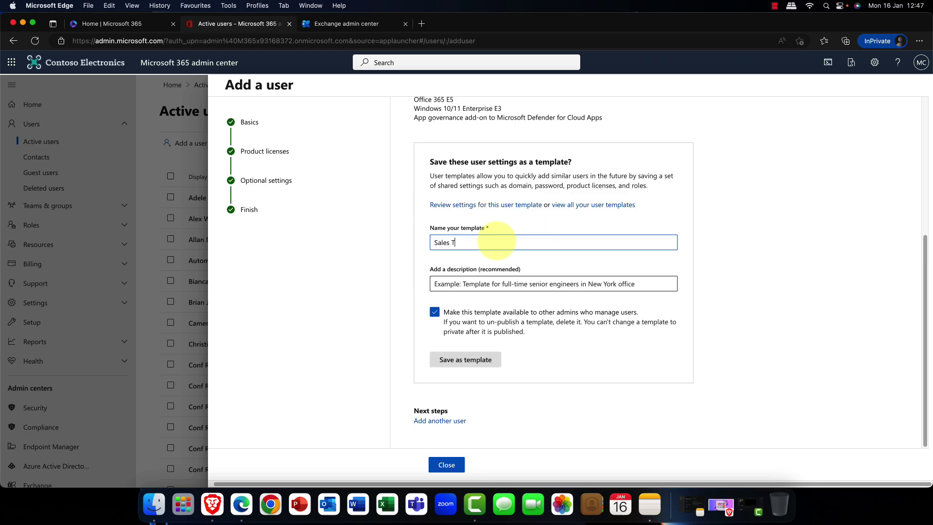
text(FTE)
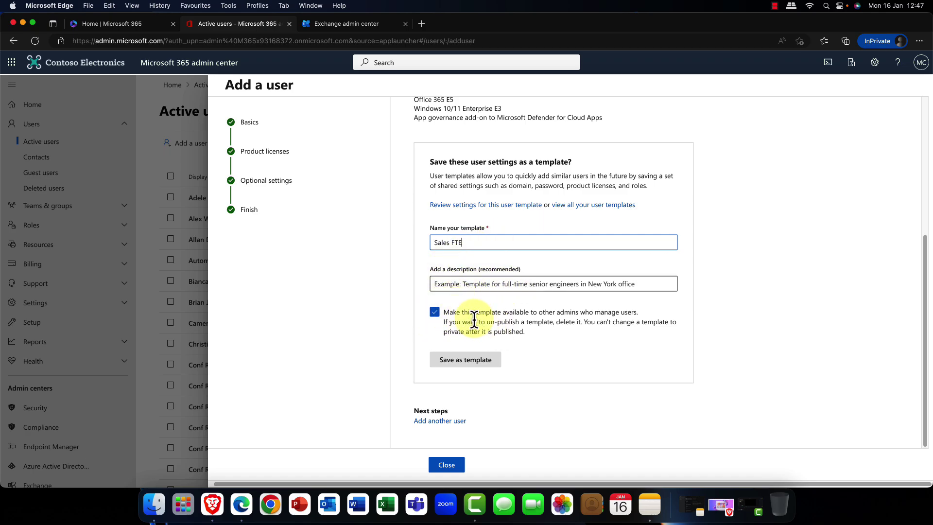
click(466, 361)
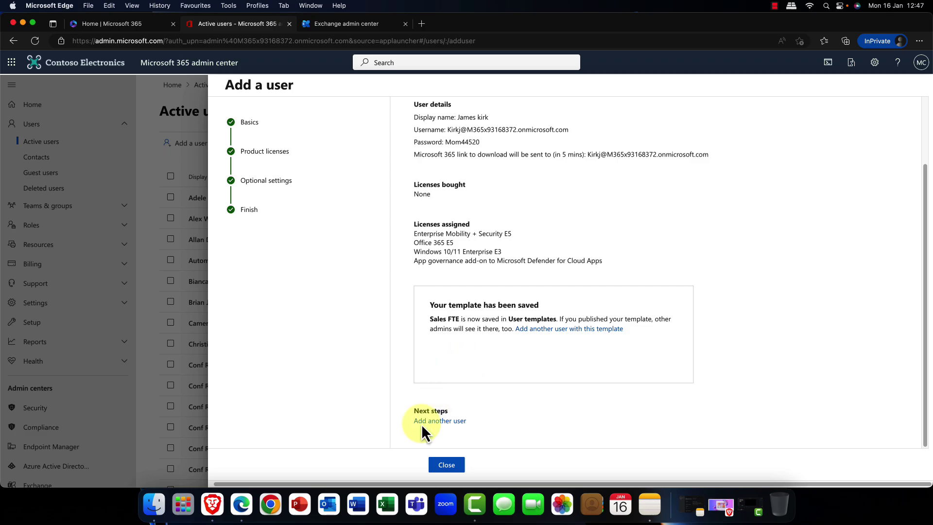
click(446, 467)
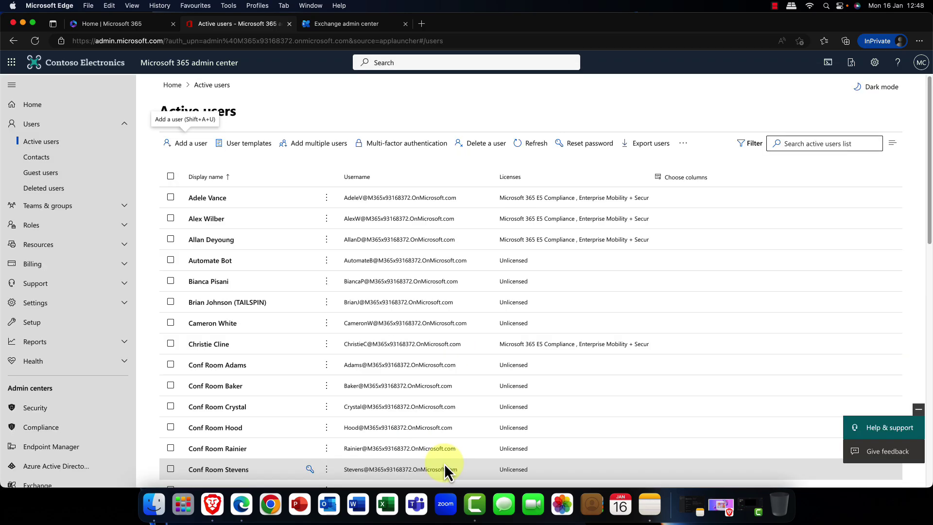
Step: Open the new user's details from the active users list and review the licenses and apps, account and mail settings
scroll(262, 250, down, 5)
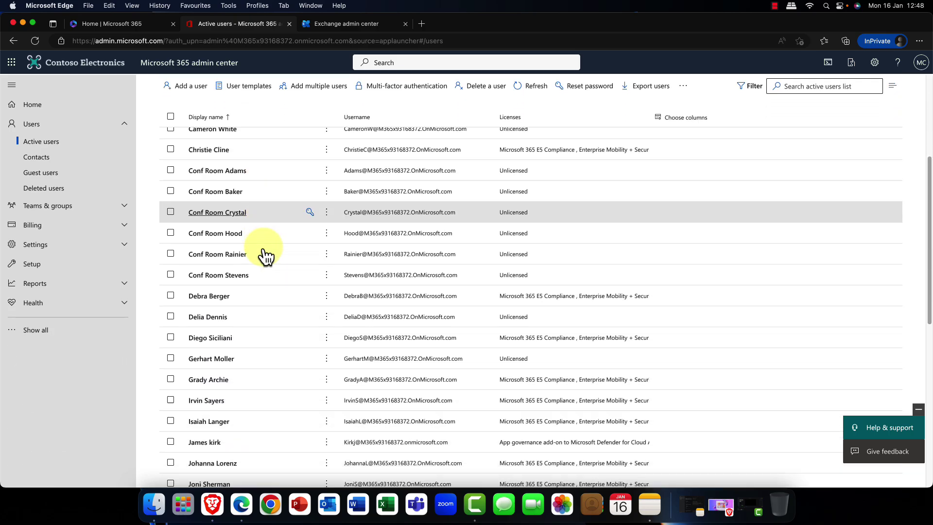
scroll(263, 247, down, 2)
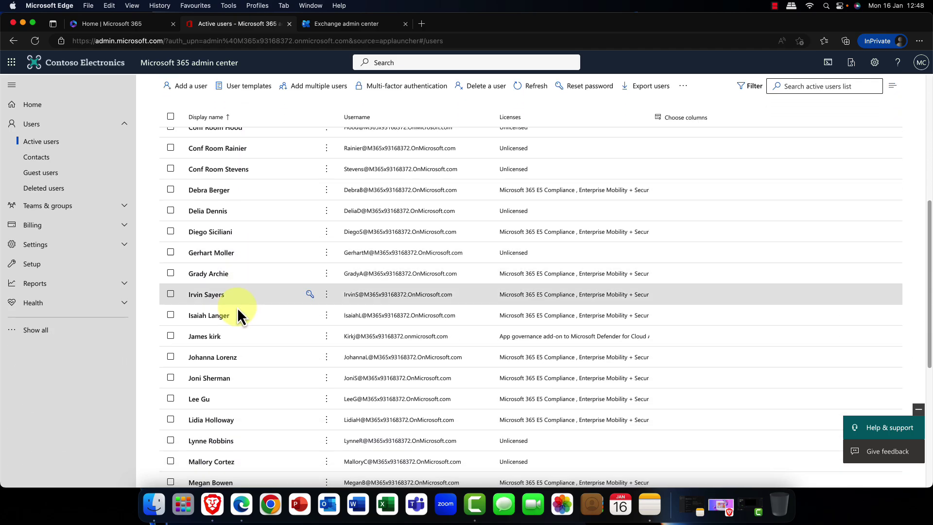
click(205, 337)
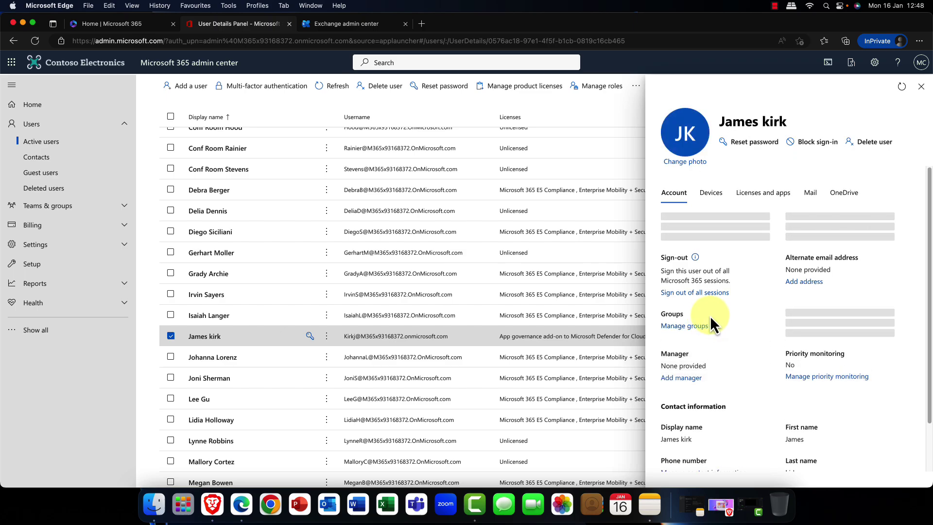
click(752, 197)
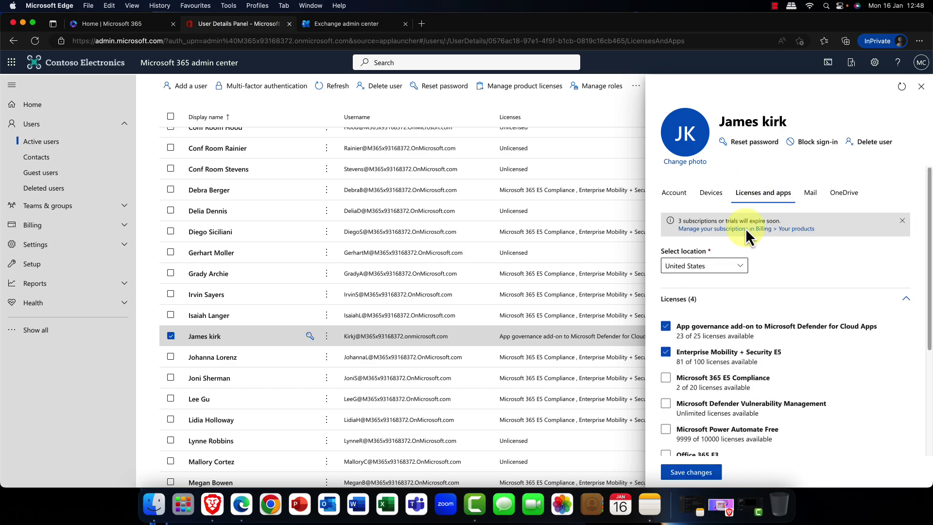
scroll(722, 345, down, 5)
scroll(722, 345, up, 5)
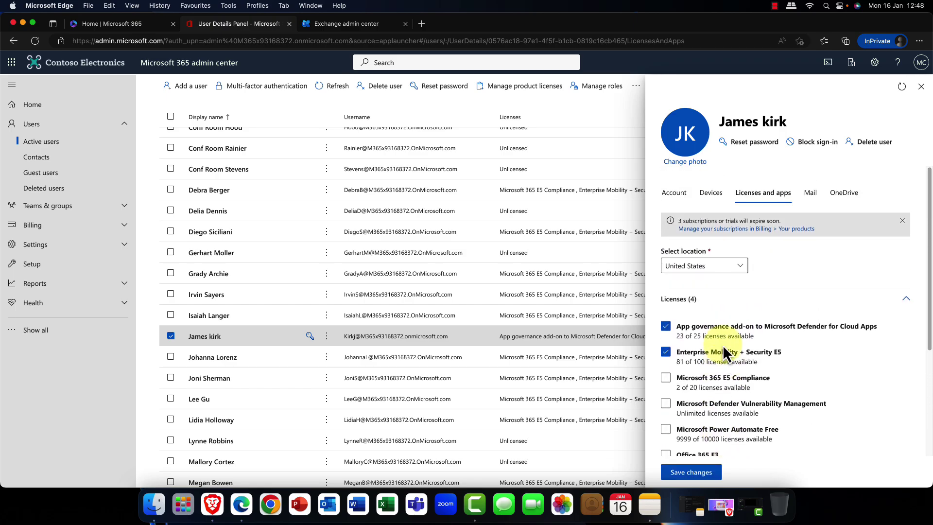
click(675, 196)
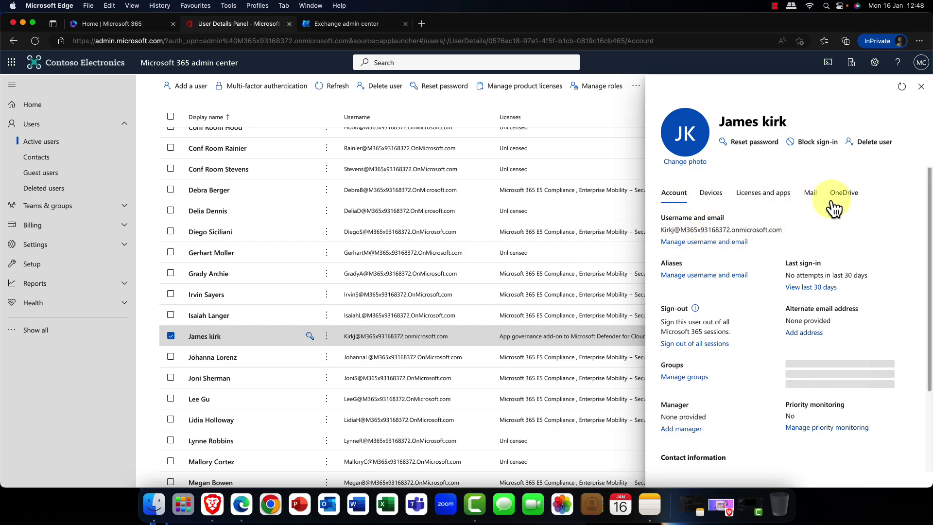
click(810, 194)
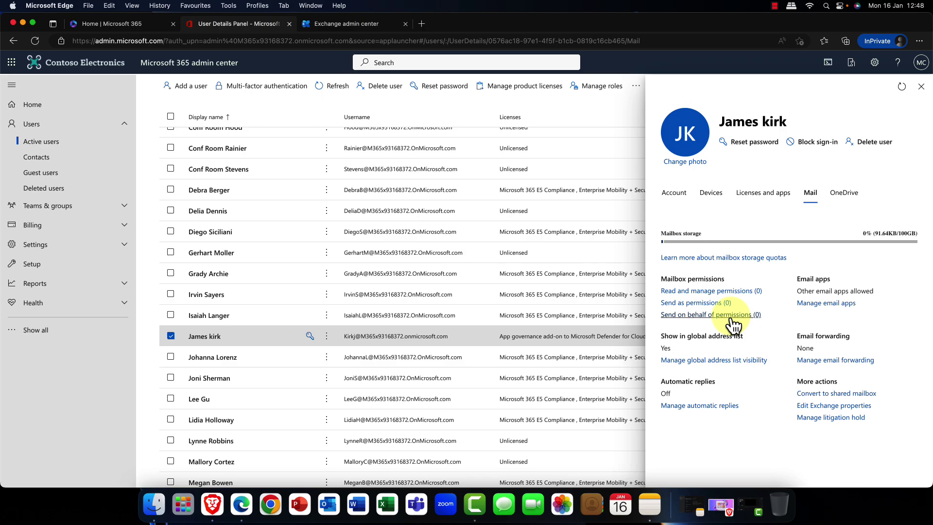
Step: Switch to the Exchange admin center, find the new user's mailbox, and read the note on where user mailboxes are added or deleted
key(ctrl+Tab)
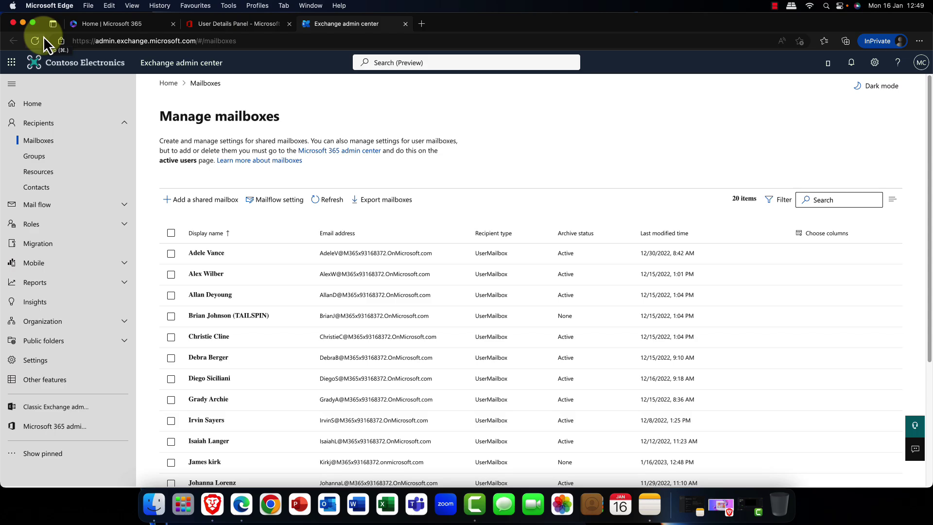
scroll(208, 209, down, 2)
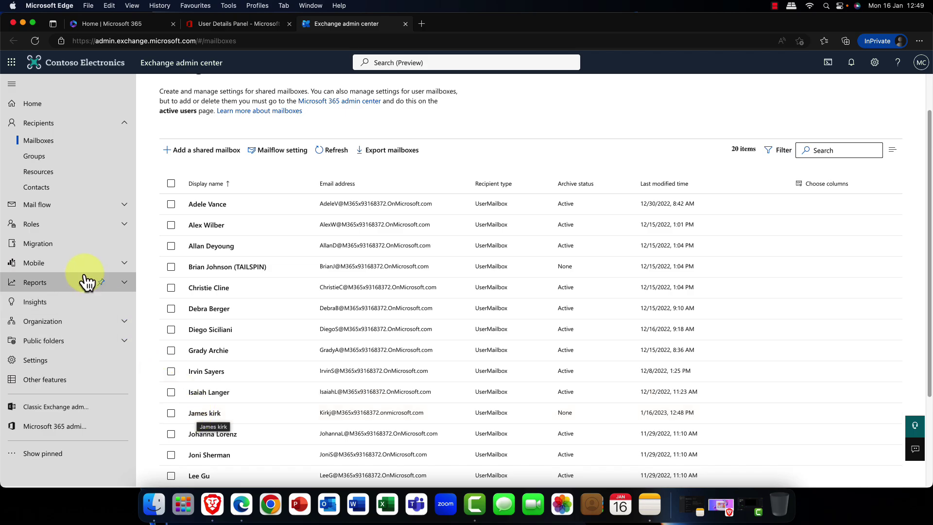
click(124, 123)
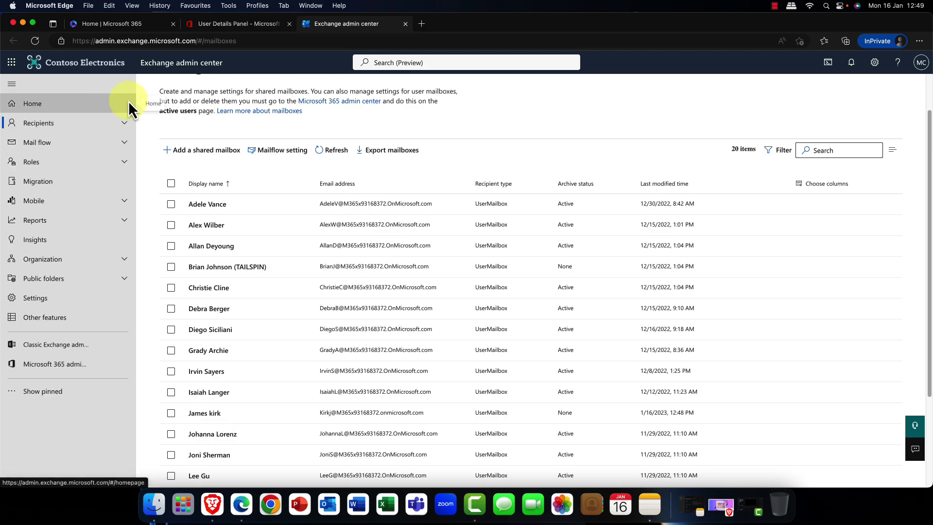
scroll(180, 99, up, 2)
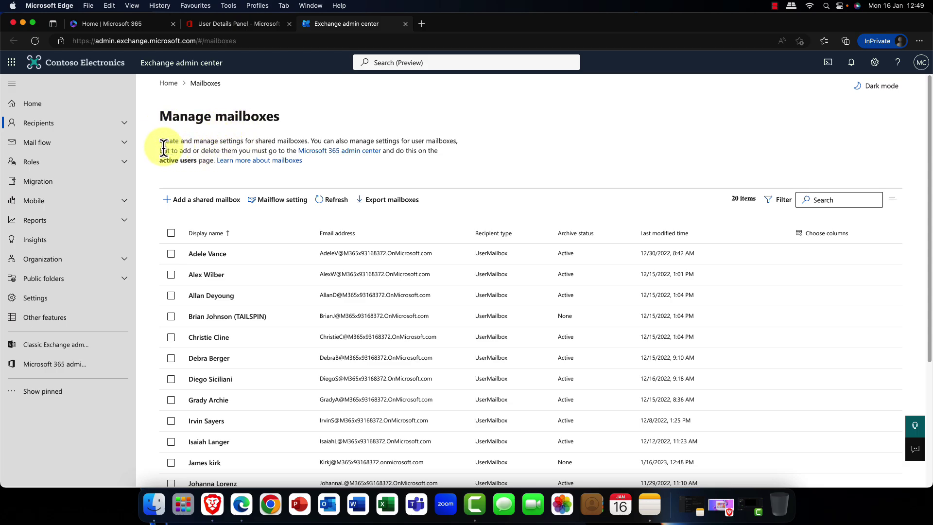
drag(163, 141, 364, 156)
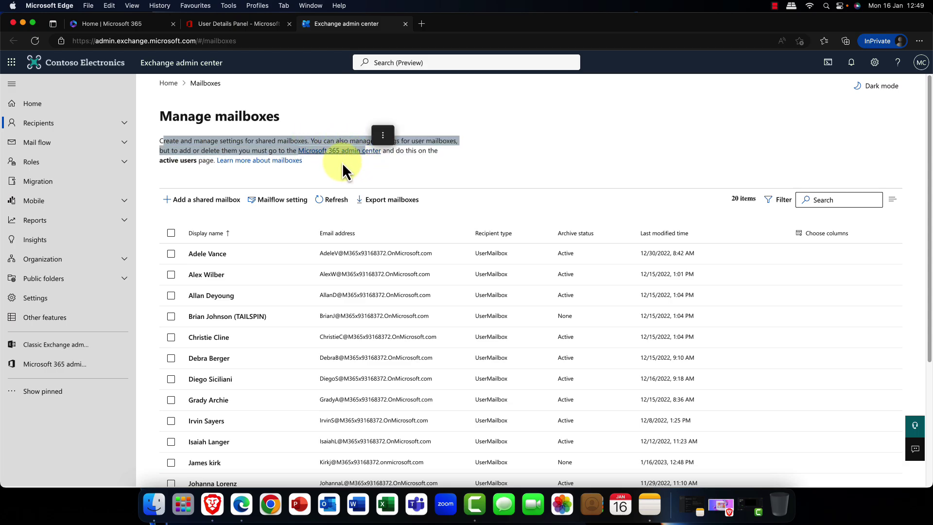
click(185, 144)
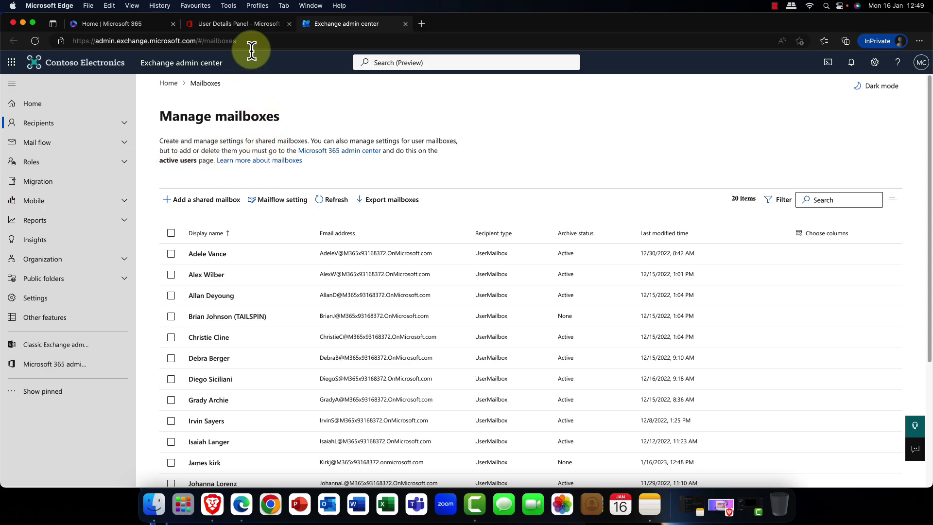
Step: Look at the active users in the Microsoft 365 admin center again, and return to the Exchange admin center's mailboxes
click(233, 23)
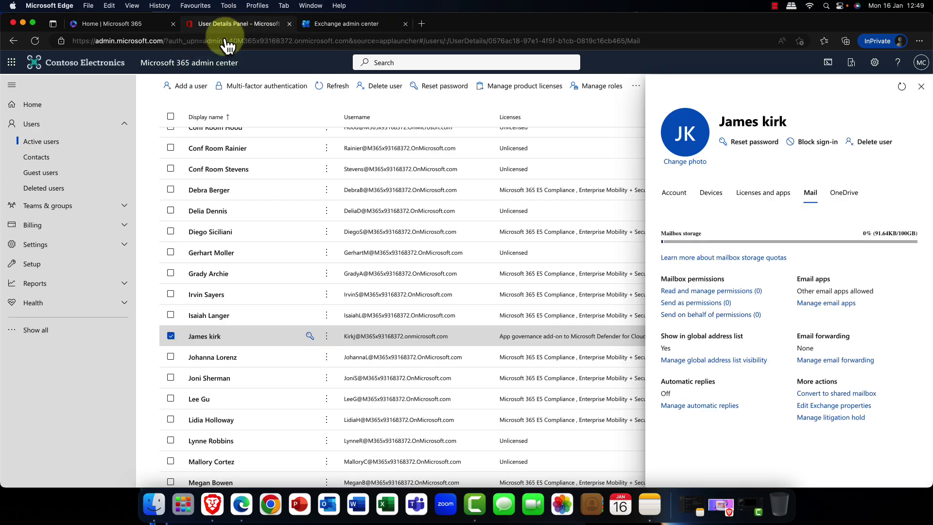
click(172, 397)
click(172, 398)
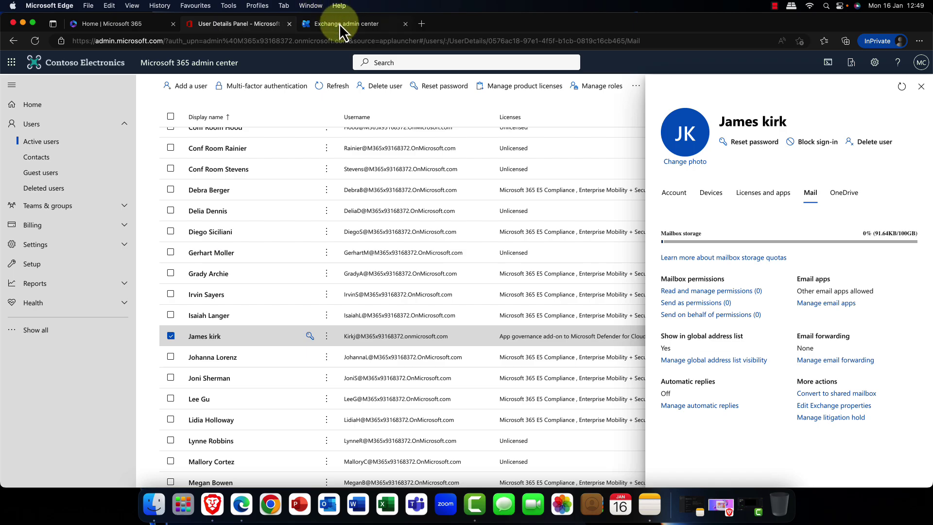
click(341, 28)
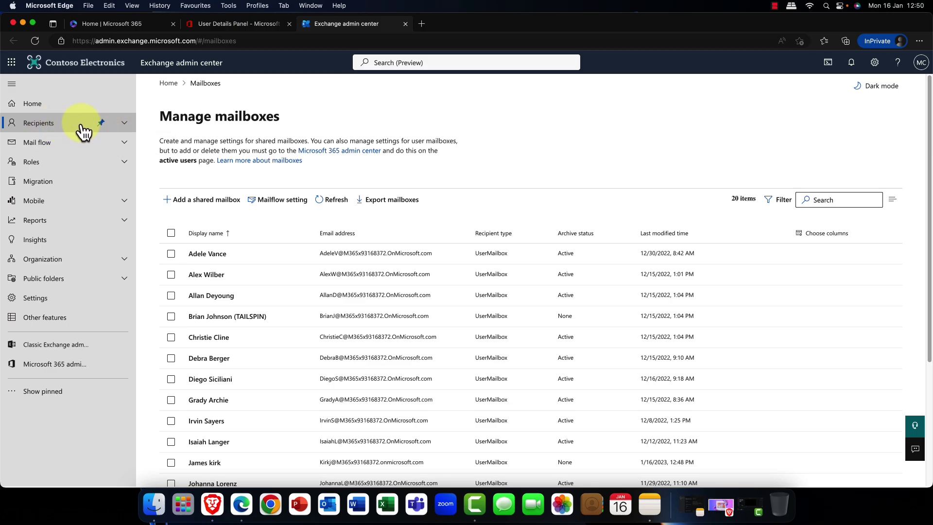
Step: Examine the recipient types Groups and Resources, including the details of the Conf Room Adams room resource
click(123, 128)
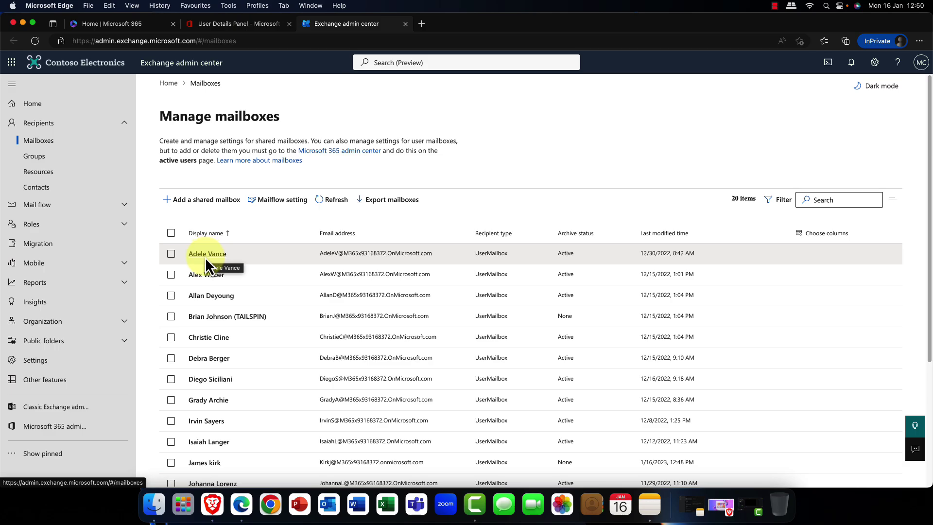
click(34, 156)
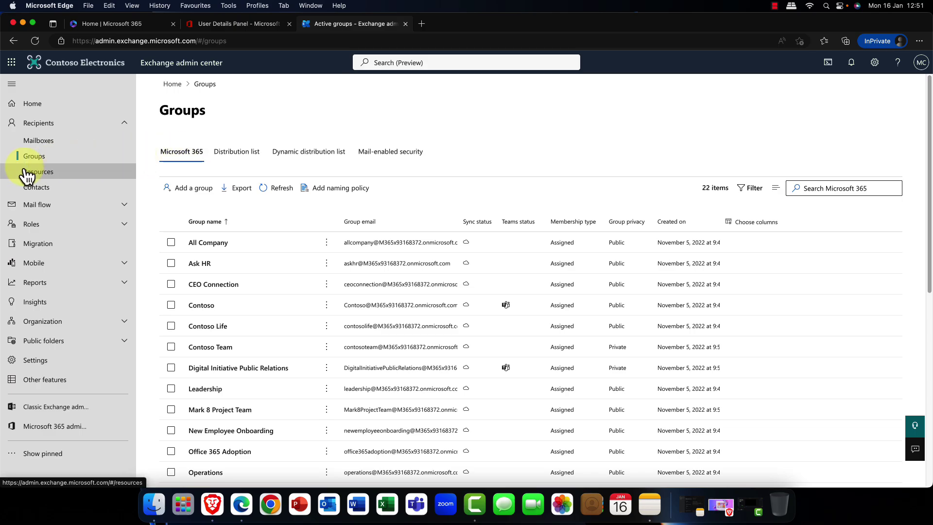
click(47, 174)
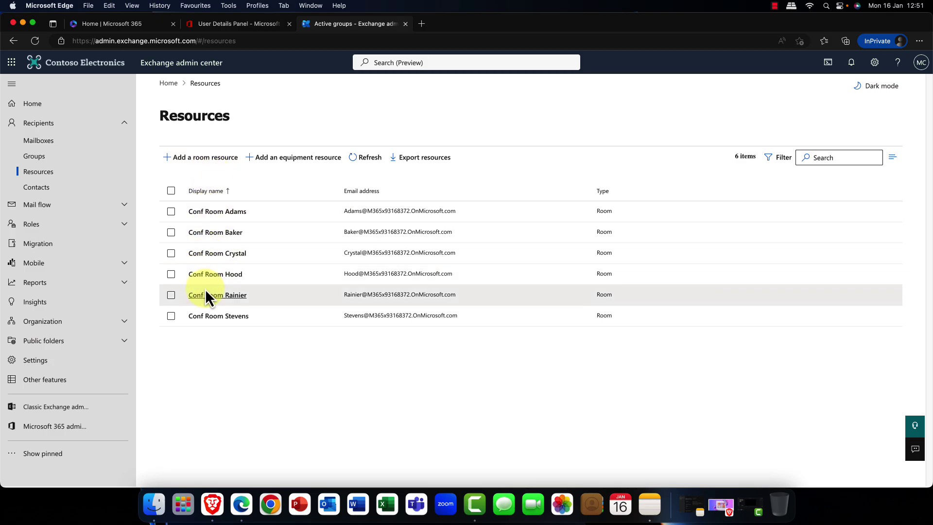
click(208, 212)
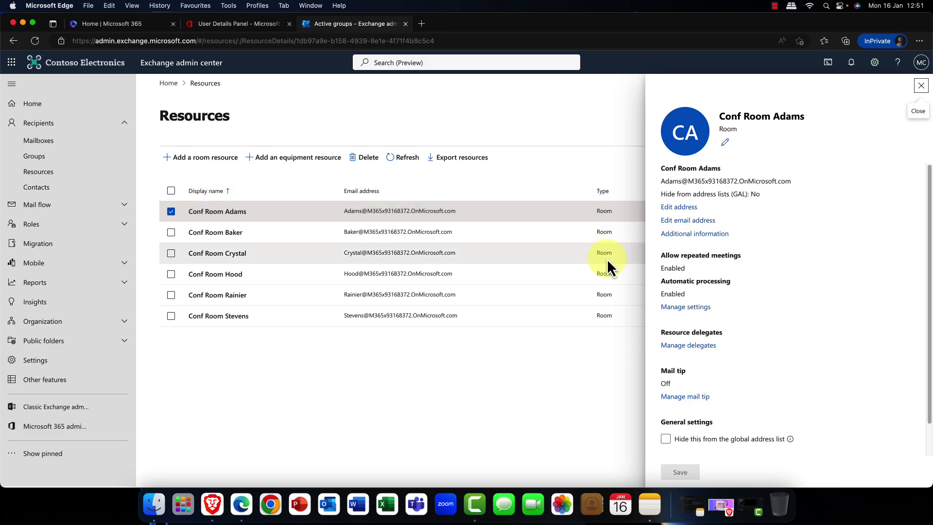
click(921, 86)
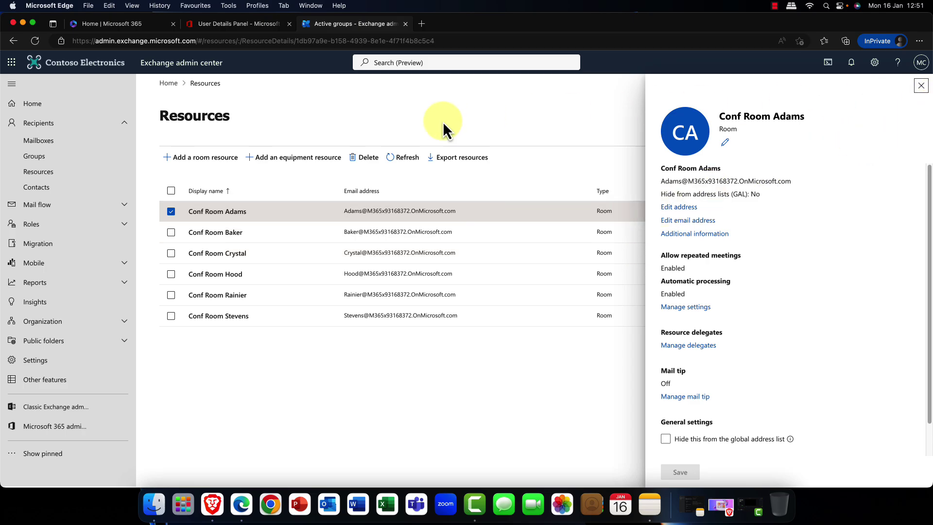
Step: Examine the Contacts page with its New Mail Contact and New Mail User forms, closing each without creating anything
click(36, 189)
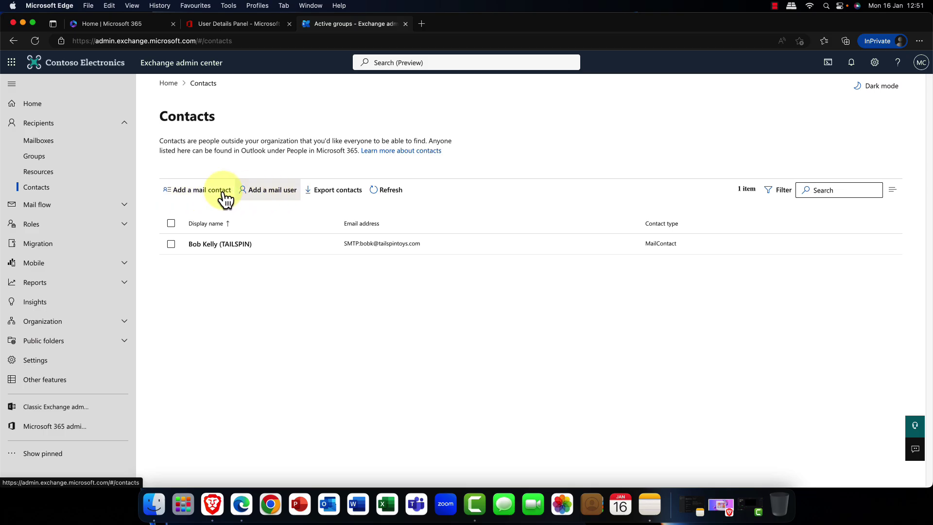
click(189, 194)
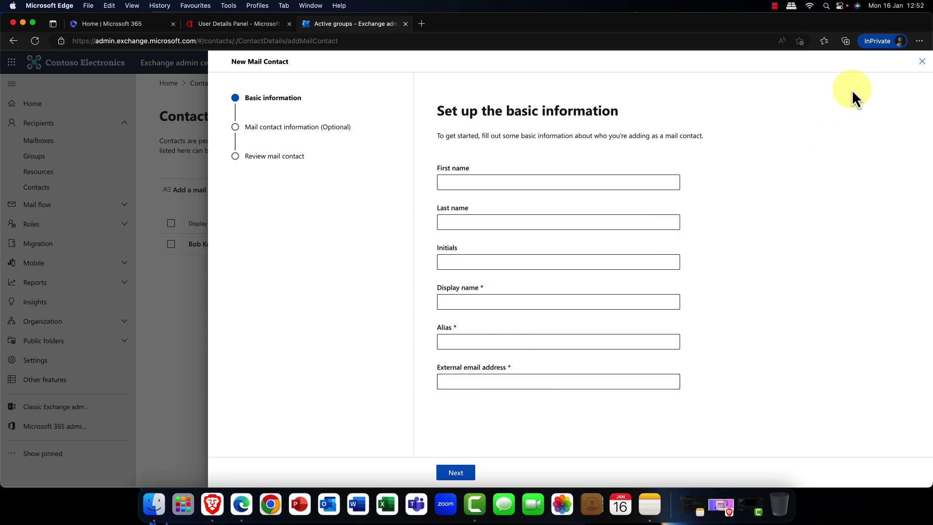
click(922, 63)
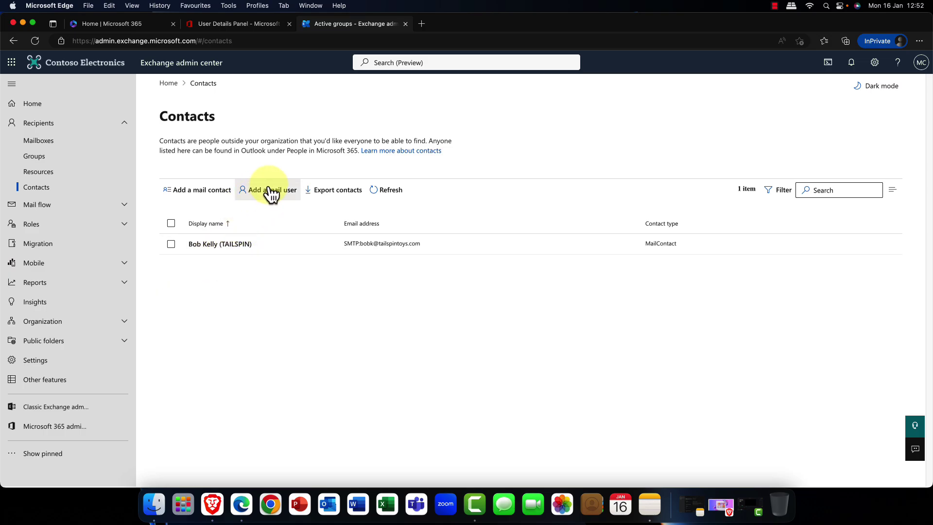
click(270, 191)
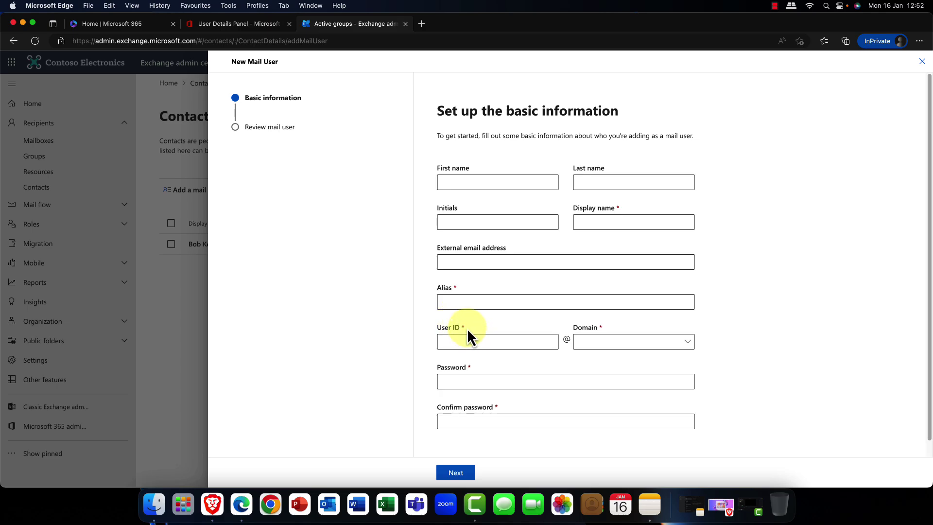
click(921, 62)
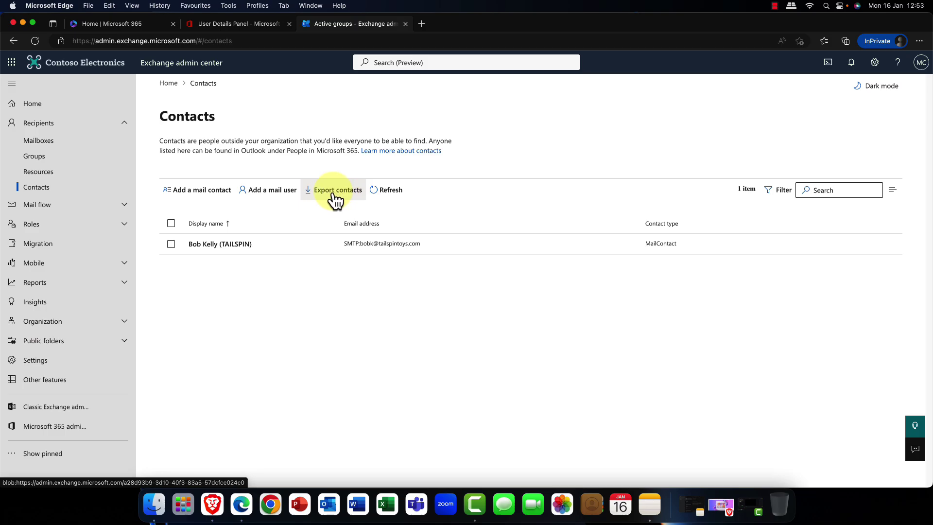
Step: Review the mail flow pages of the Exchange admin center: Rules, Remote domains, Accepted domains and Connectors
click(38, 140)
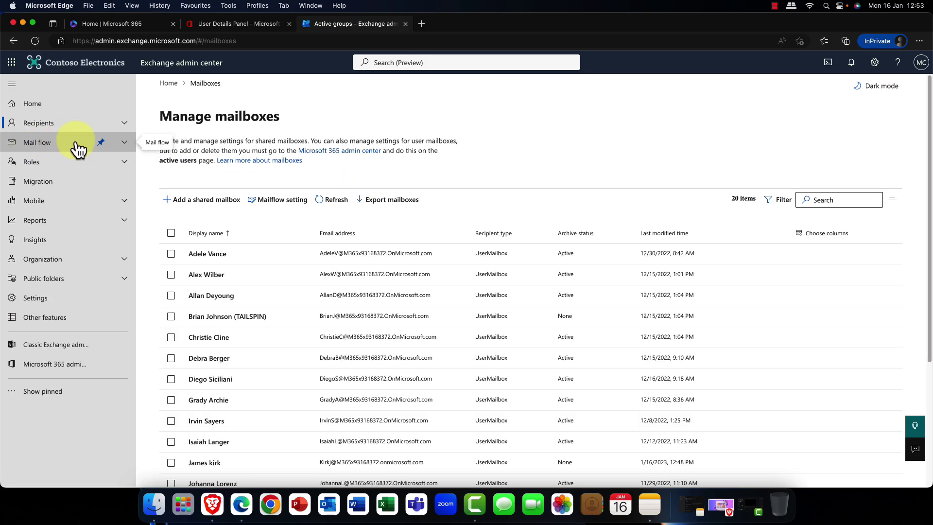
click(56, 145)
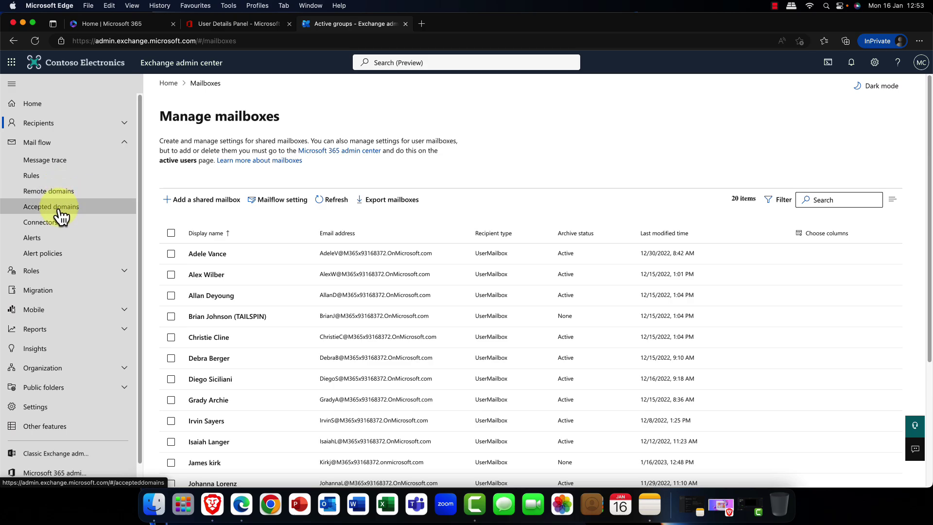
click(50, 184)
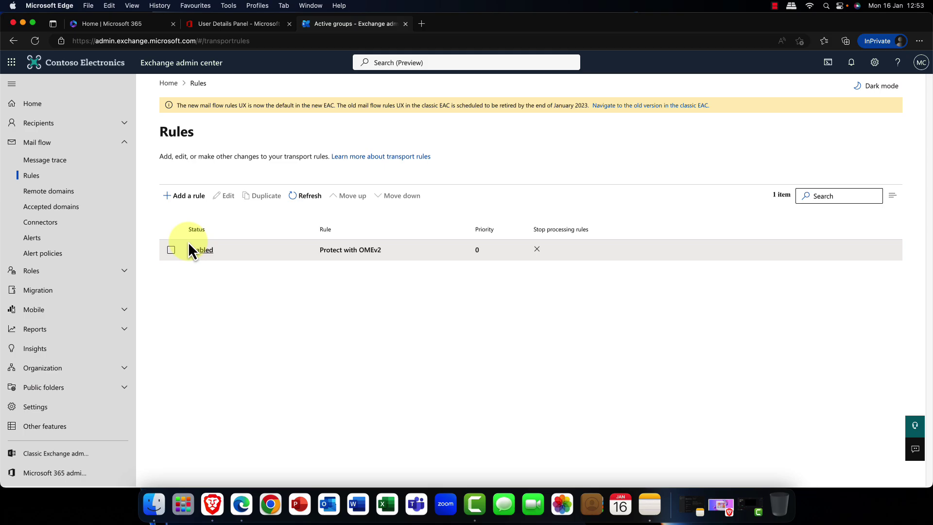
click(56, 193)
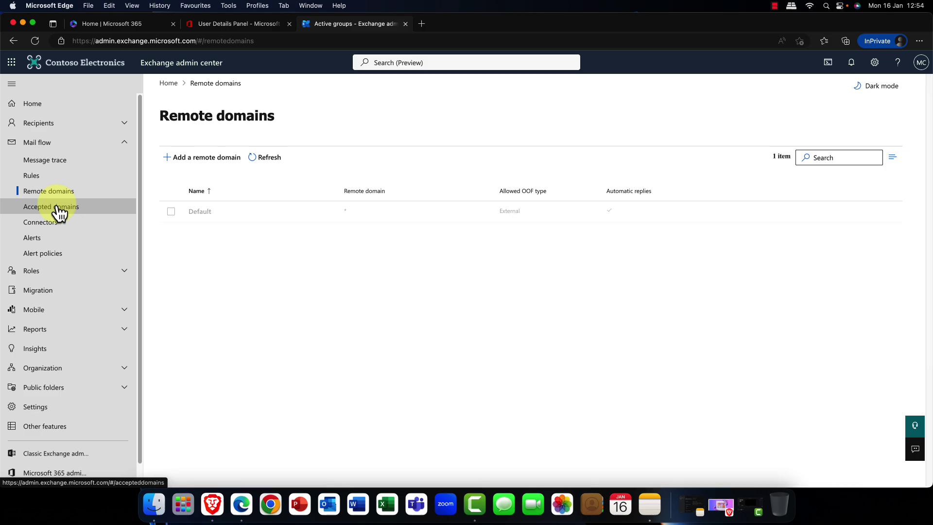
click(57, 207)
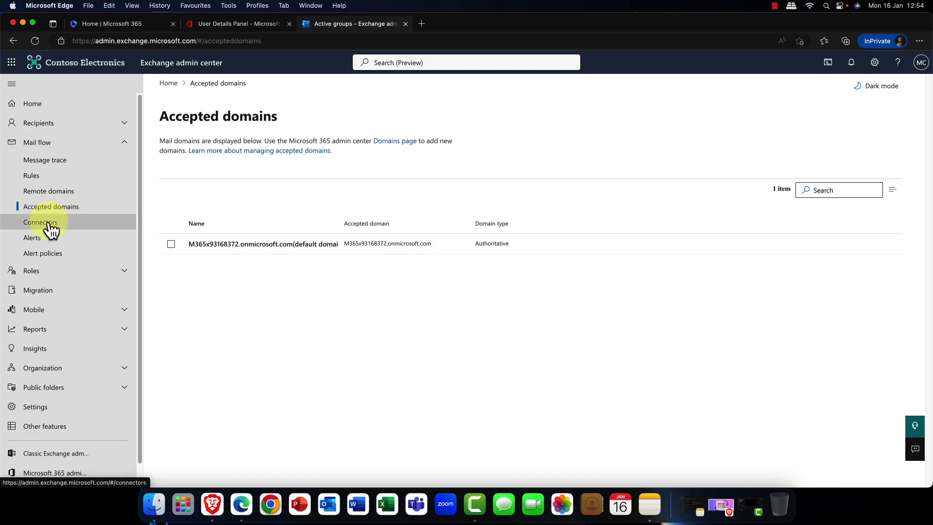
click(54, 228)
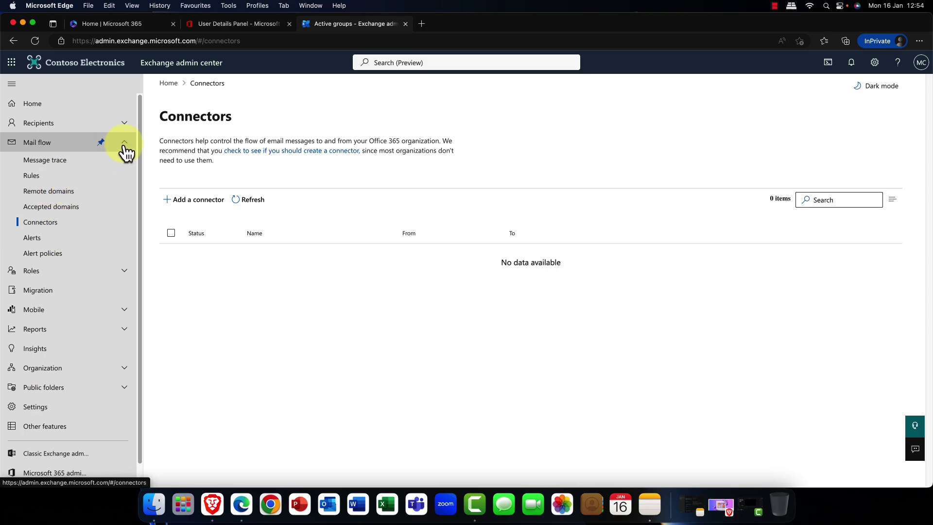
Step: Examine the message trace default queries and the settings of "Messages sent from my primary domain in the last day", closing it without searching
click(51, 163)
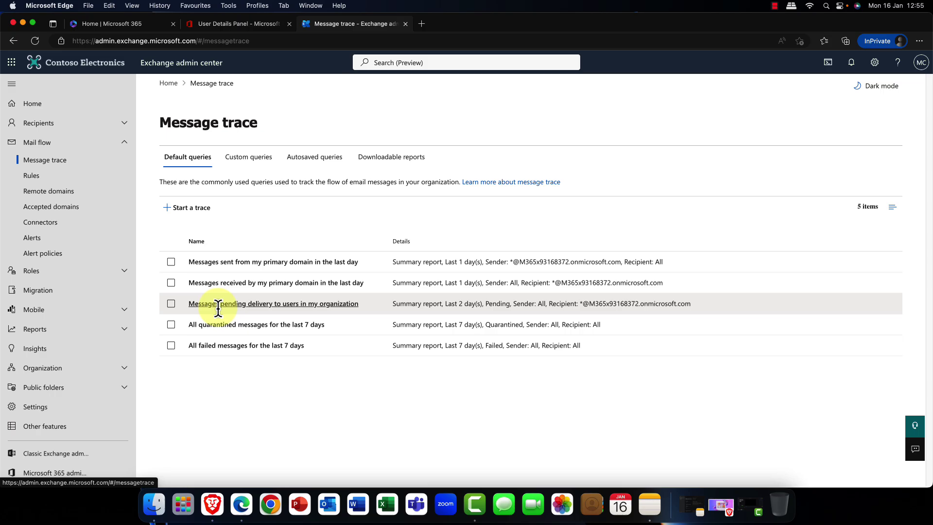
click(233, 262)
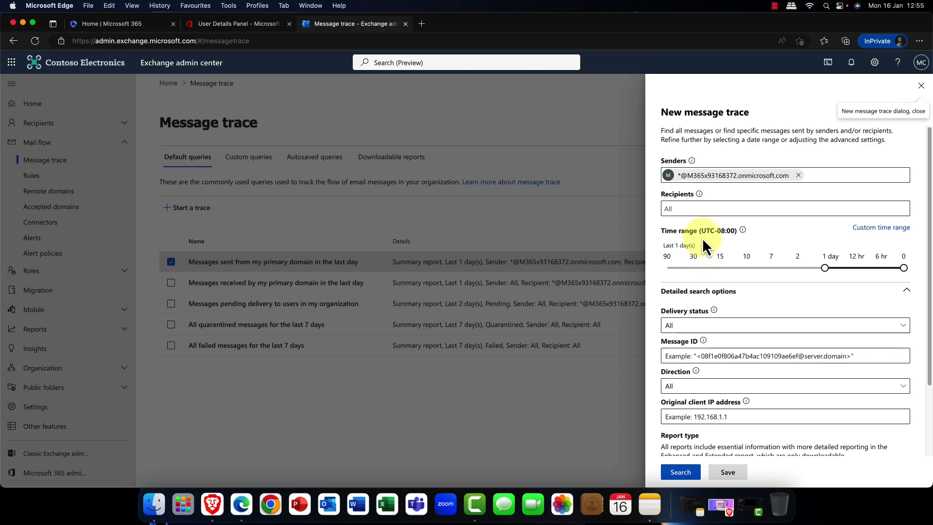
click(921, 87)
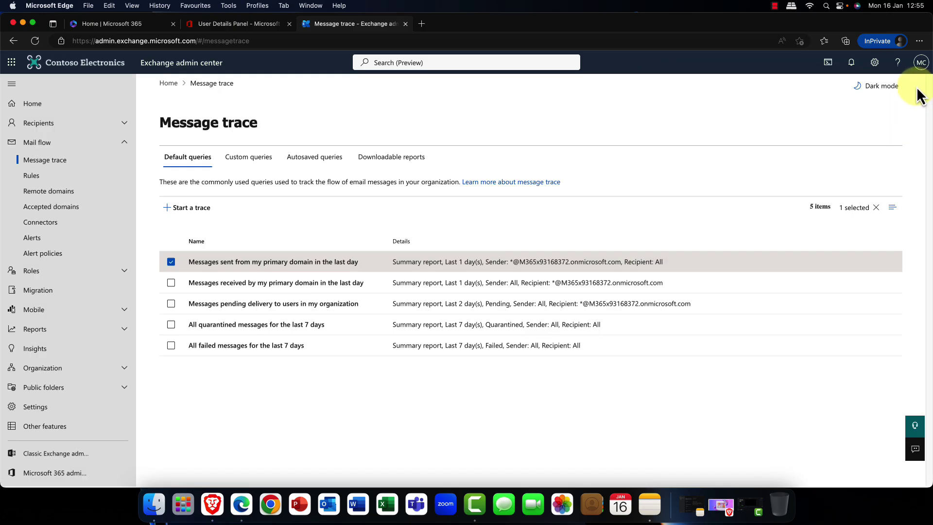
click(42, 143)
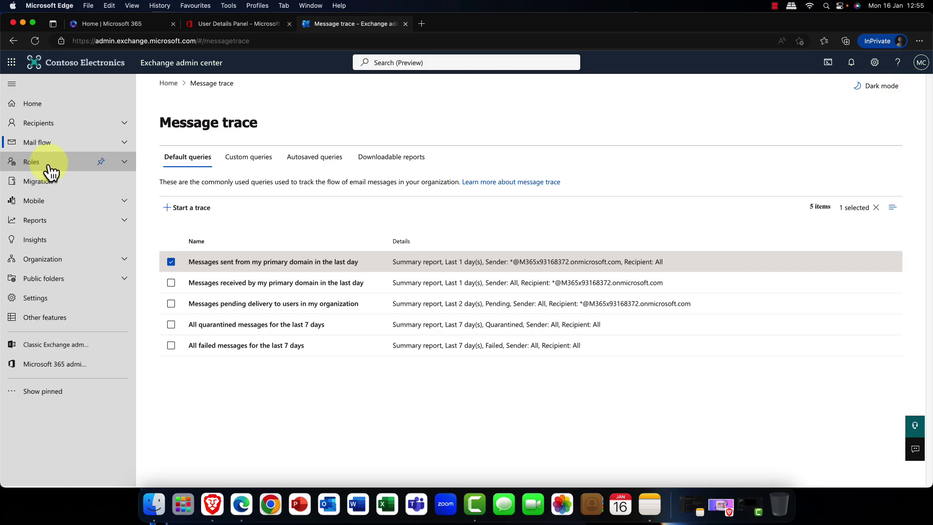
Step: Read through the list of Exchange admin role groups and their descriptions under Roles
click(127, 161)
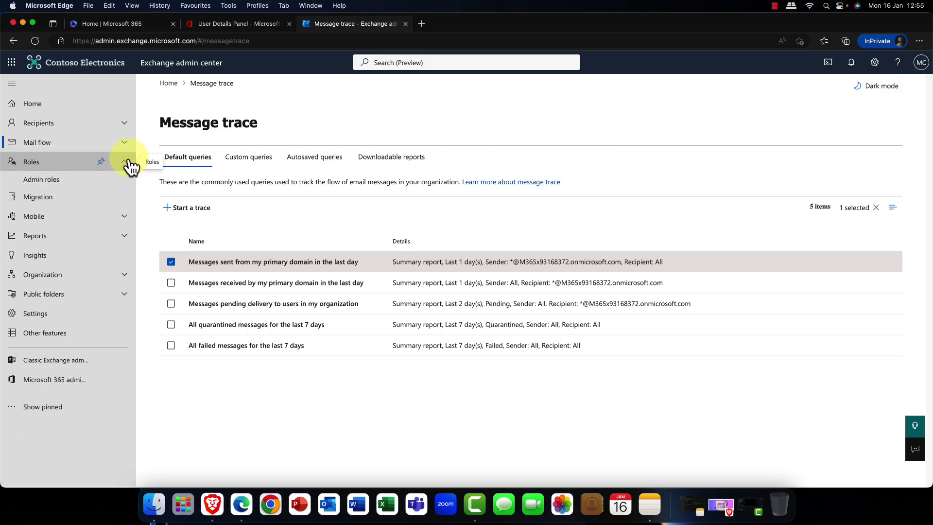
click(42, 181)
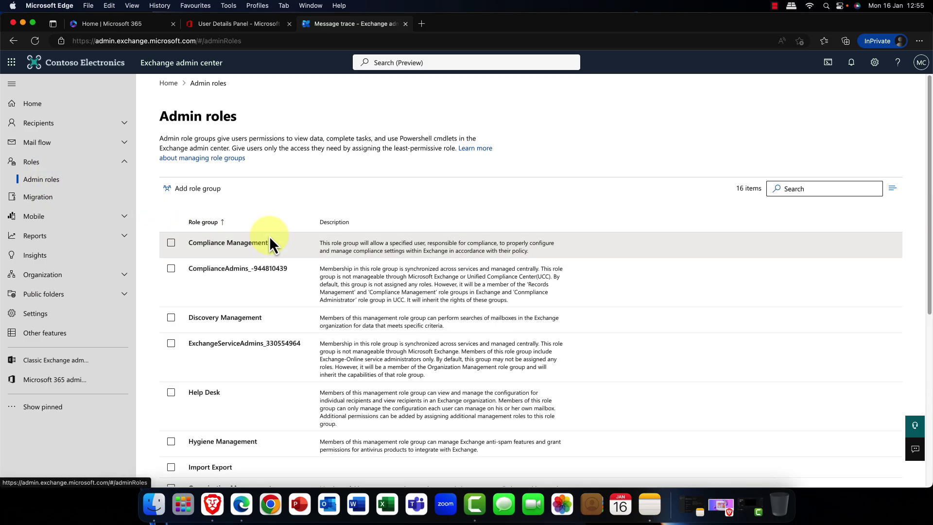
scroll(268, 239, down, 3)
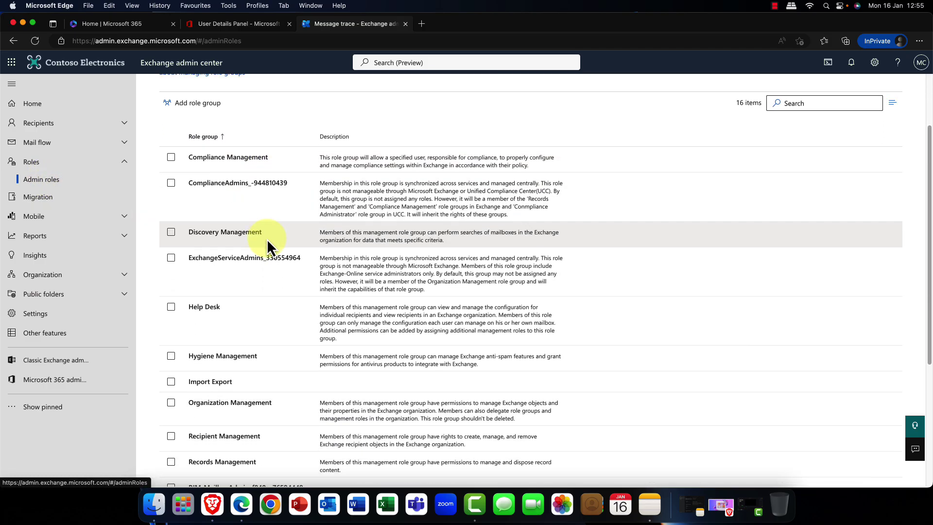
scroll(268, 243, down, 3)
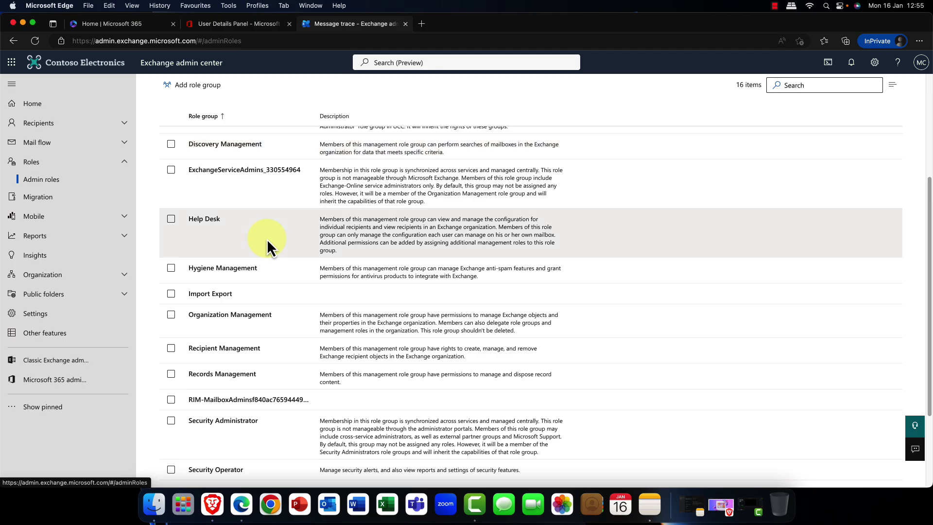
scroll(267, 238, down, 4)
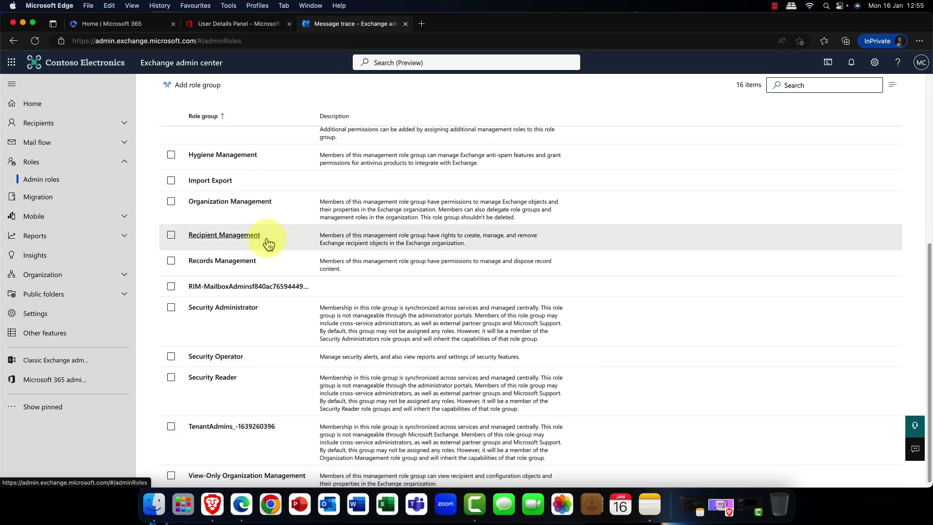
scroll(267, 241, up, 10)
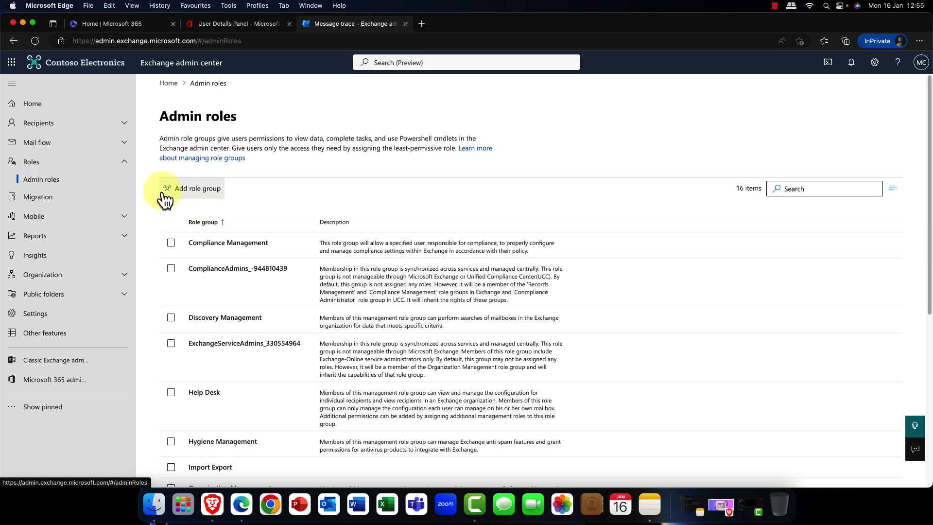
click(125, 162)
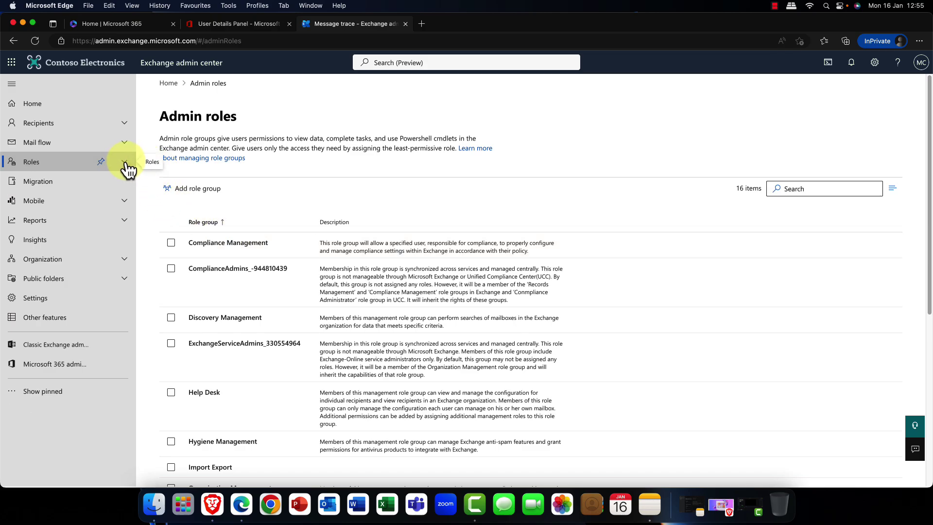
Step: Start a migration batch named job1 with the path Migration to Exchange Online and proceed to the migration type
click(47, 187)
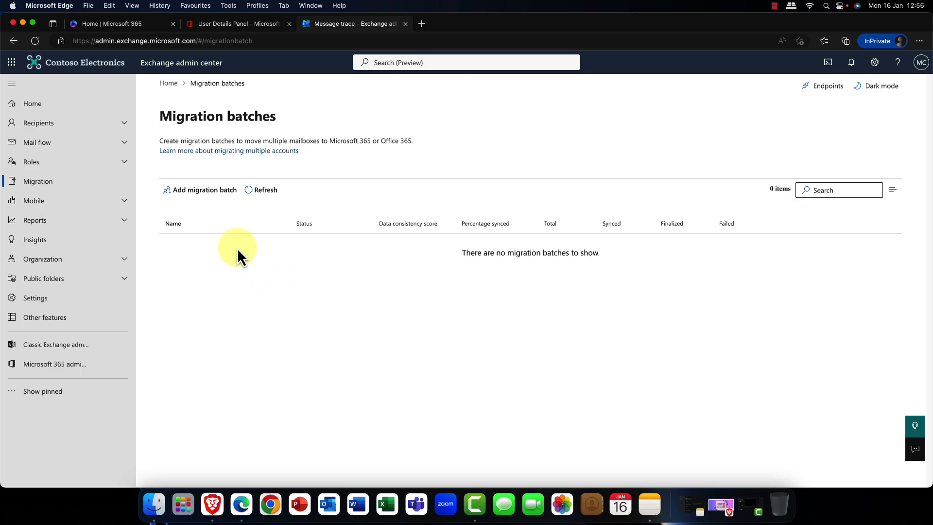
click(208, 194)
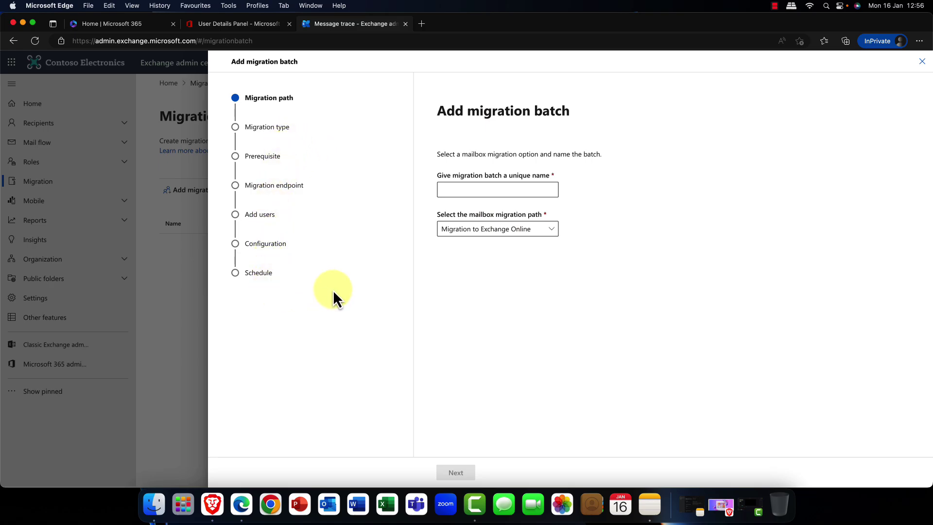
click(552, 233)
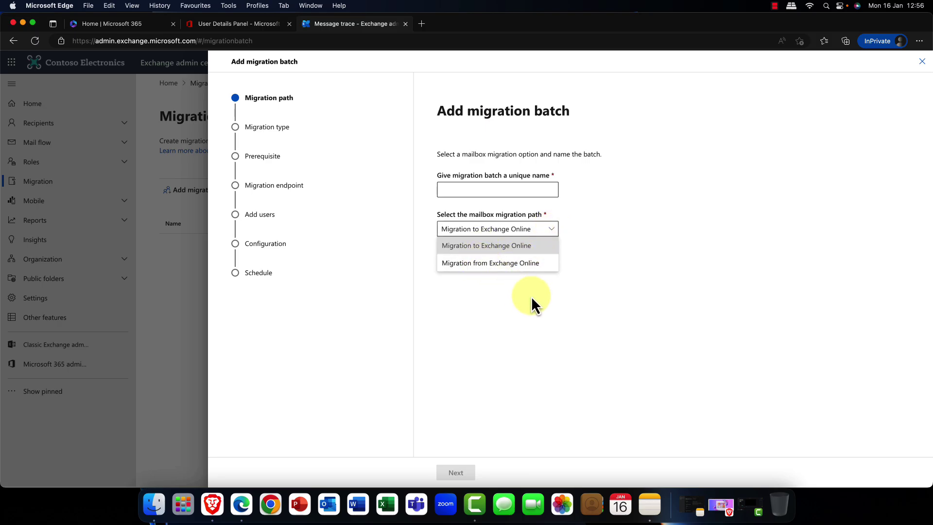
click(530, 315)
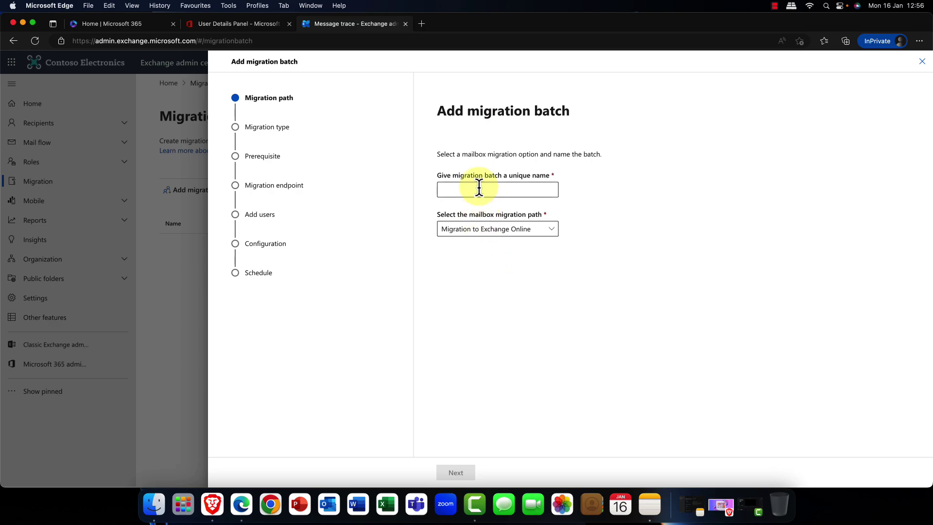
click(504, 188)
text(job1)
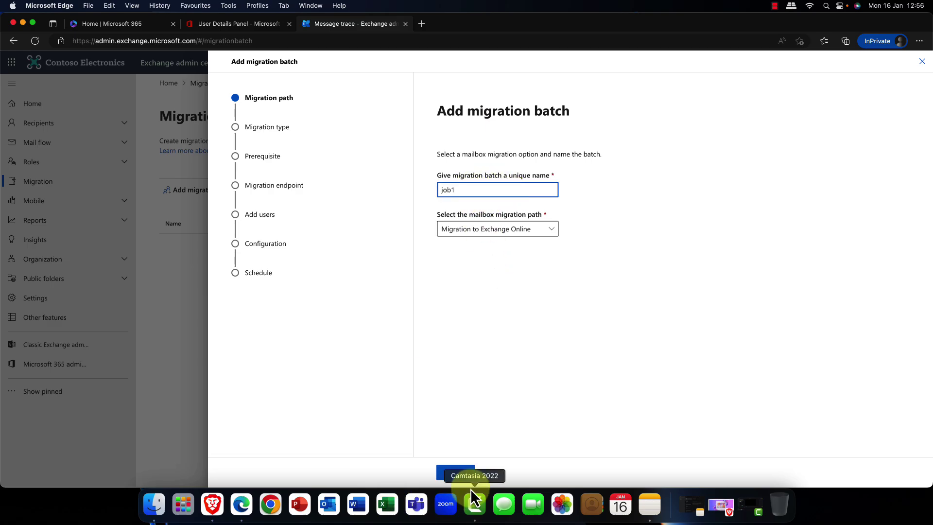
click(453, 474)
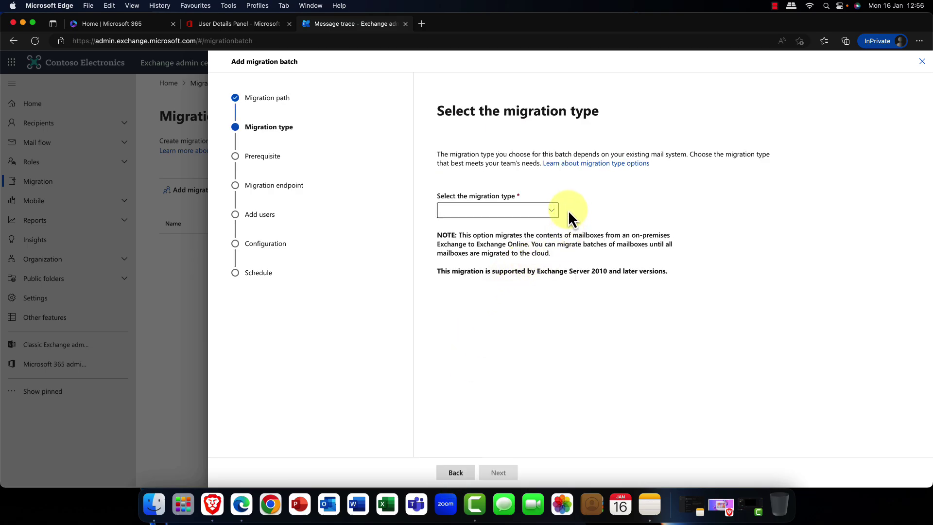
Step: Review the available migration types and close the migration batch wizard without creating the batch
click(554, 212)
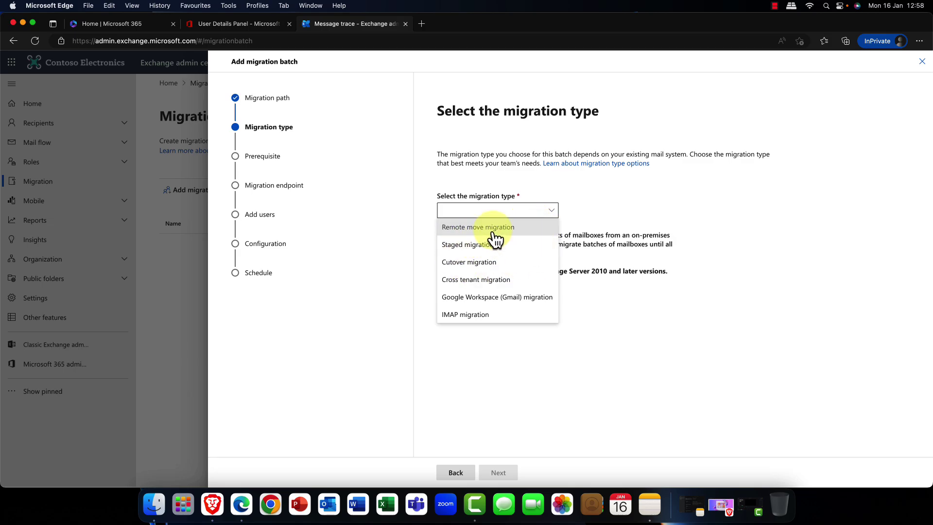
click(637, 193)
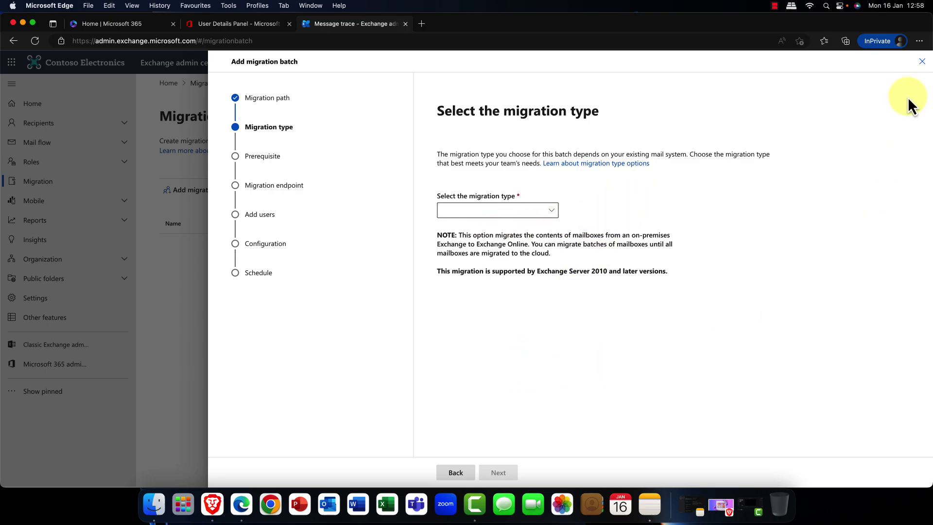
click(922, 61)
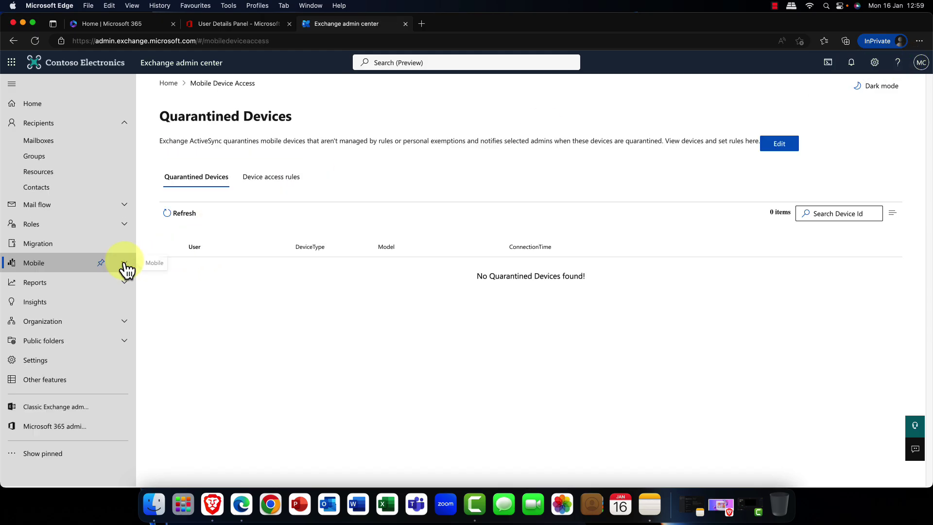
Step: View the mobile device pages, glance at the new user's mail details in the Microsoft 365 admin center, and return to the Exchange admin center
click(125, 263)
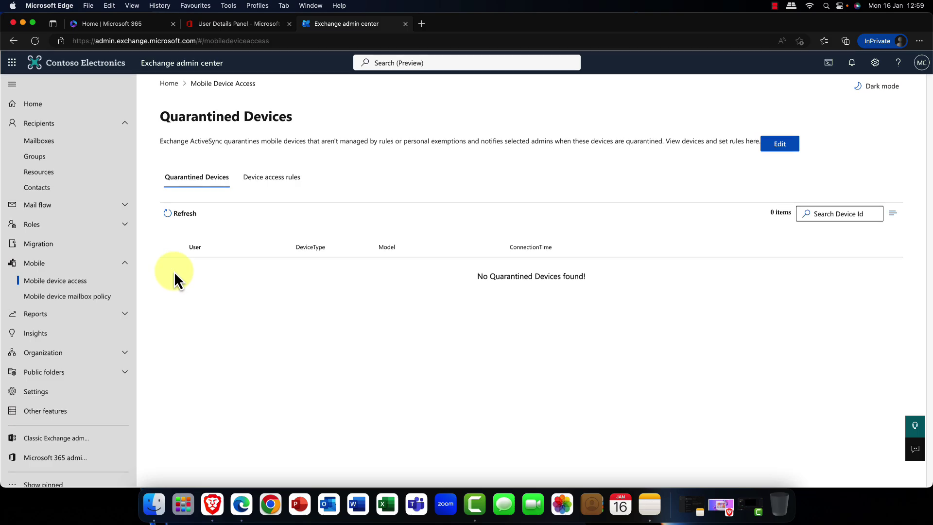
click(210, 26)
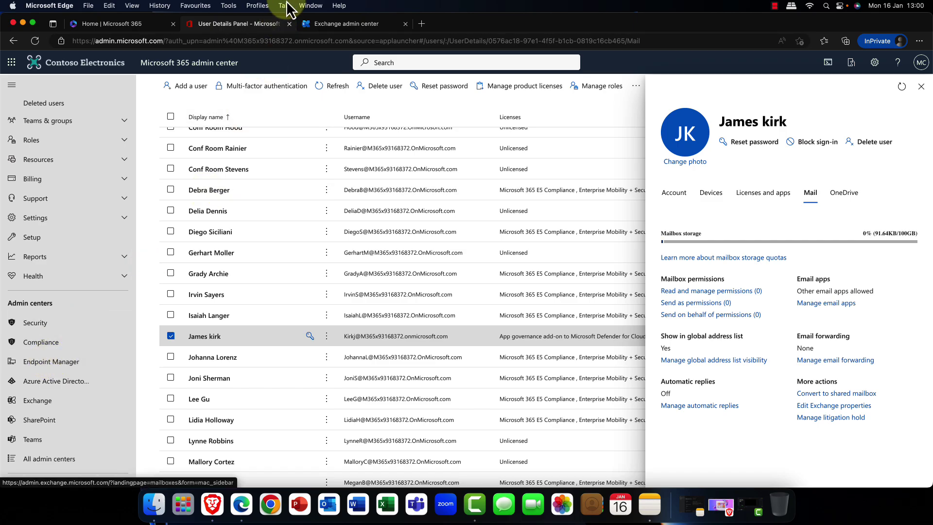
click(335, 24)
Step: Review the available mail flow reports and open the Inbound messages report
click(127, 286)
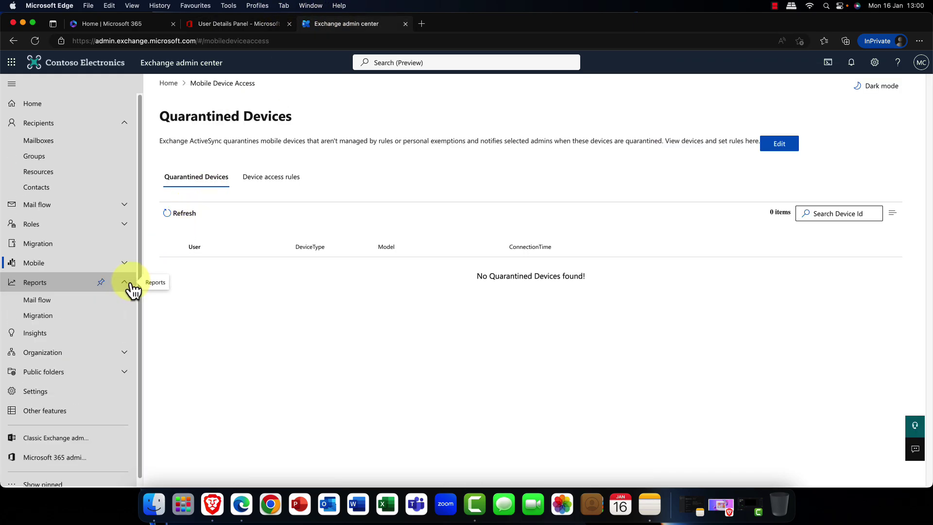
click(58, 287)
click(58, 287)
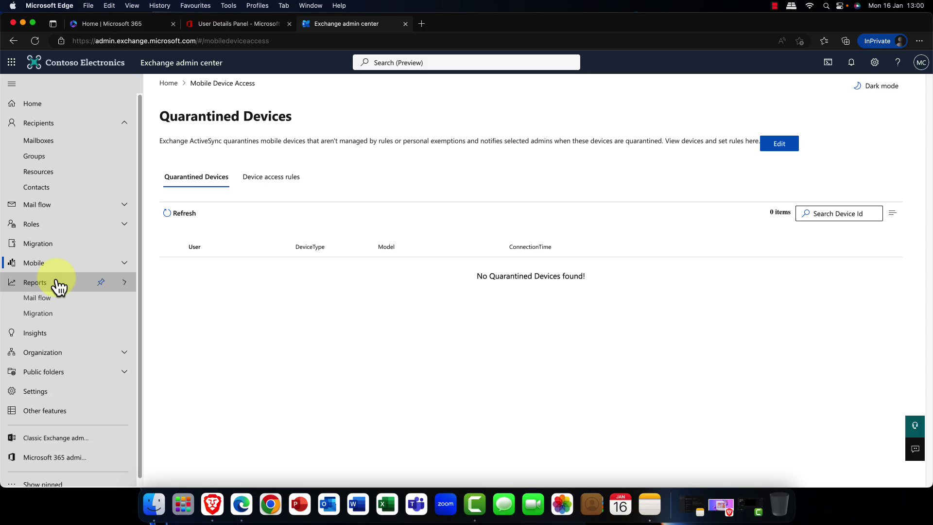
click(46, 302)
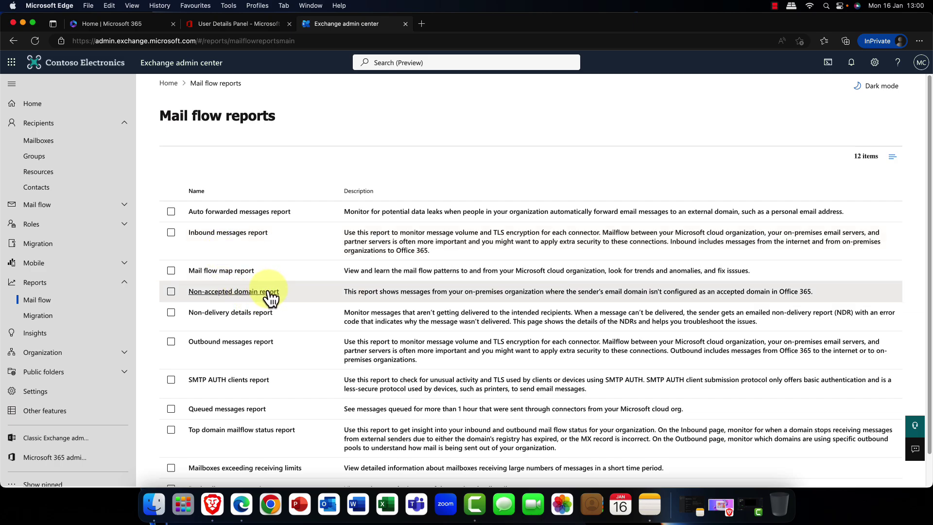
scroll(258, 350, down, 2)
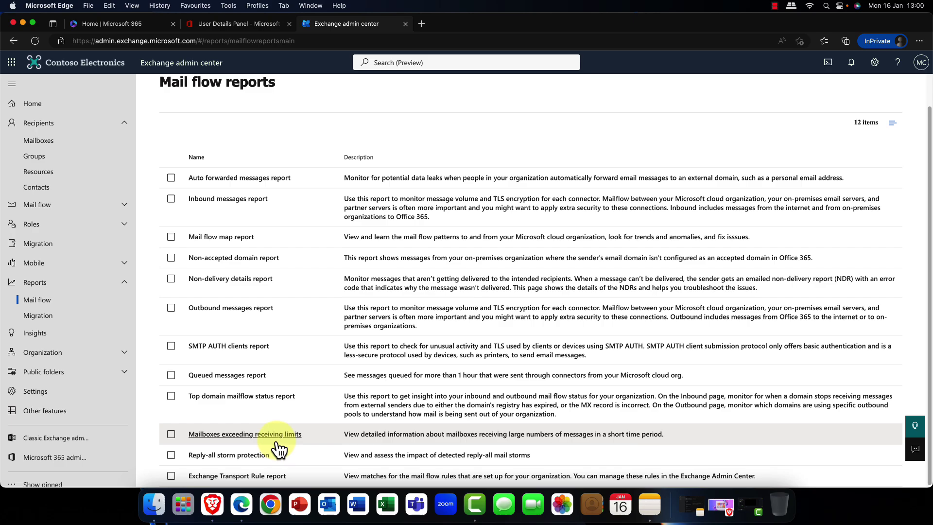
scroll(280, 437, down, 1)
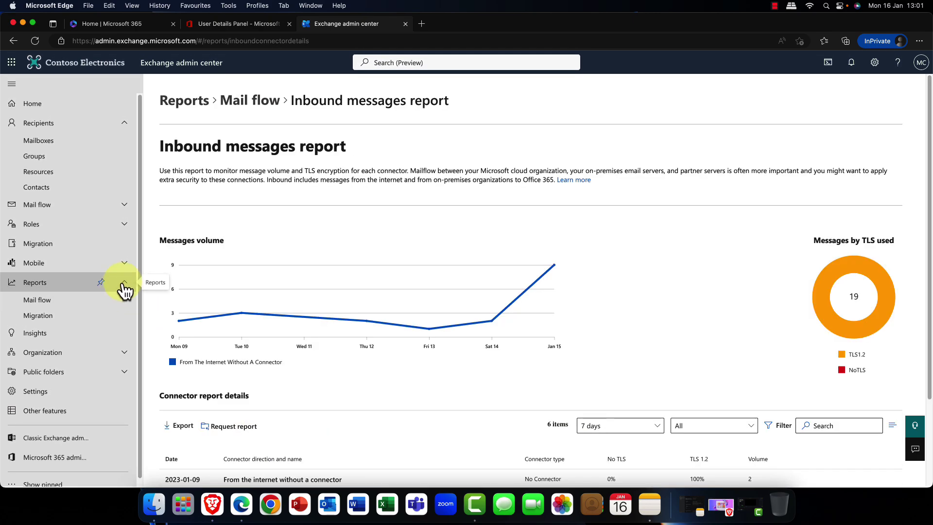
Step: Review the organization's sharing settings for organization and individual sharing
click(120, 286)
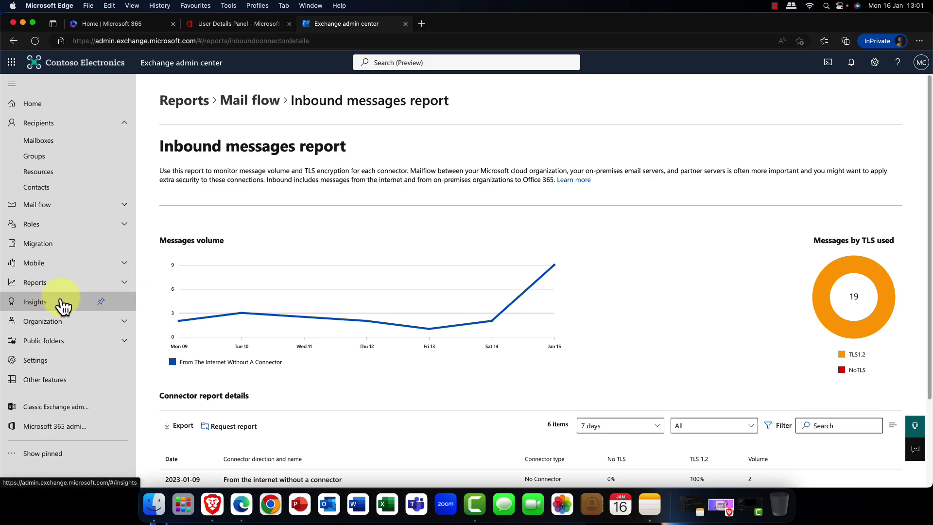
click(126, 322)
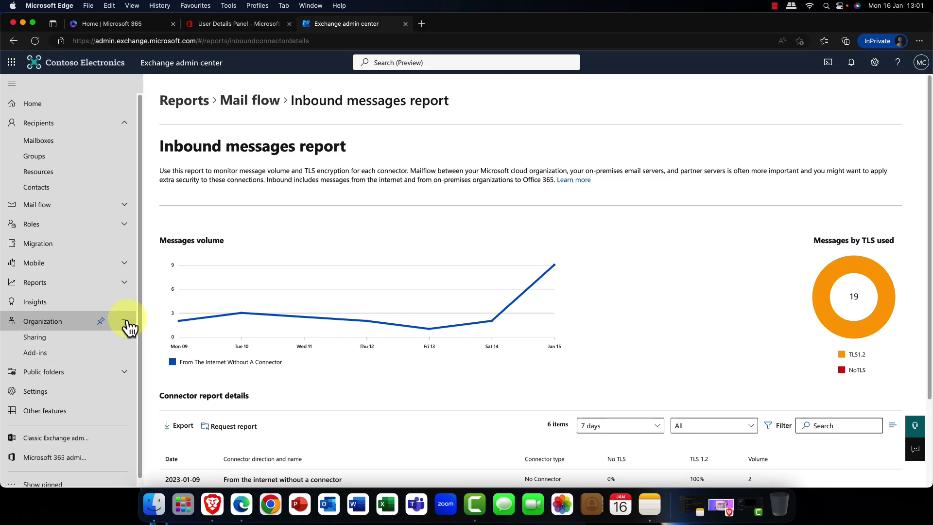
click(38, 343)
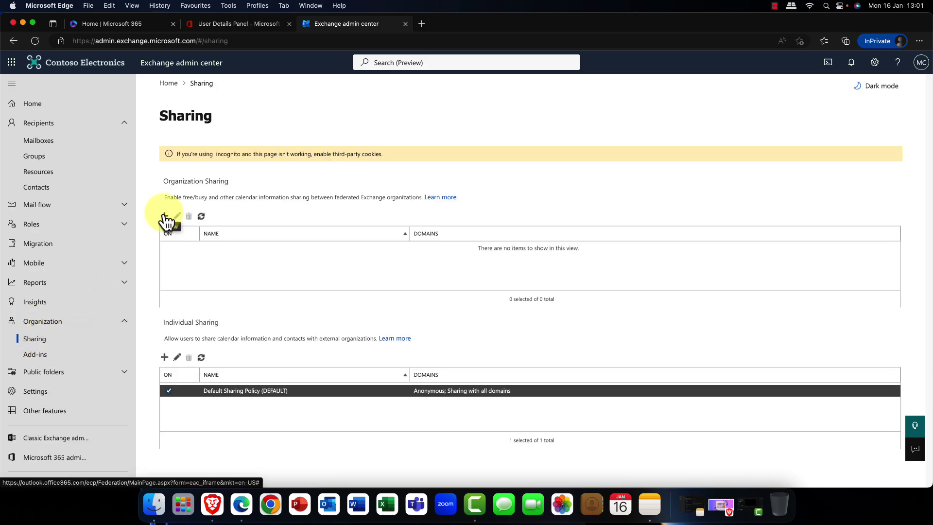
click(126, 321)
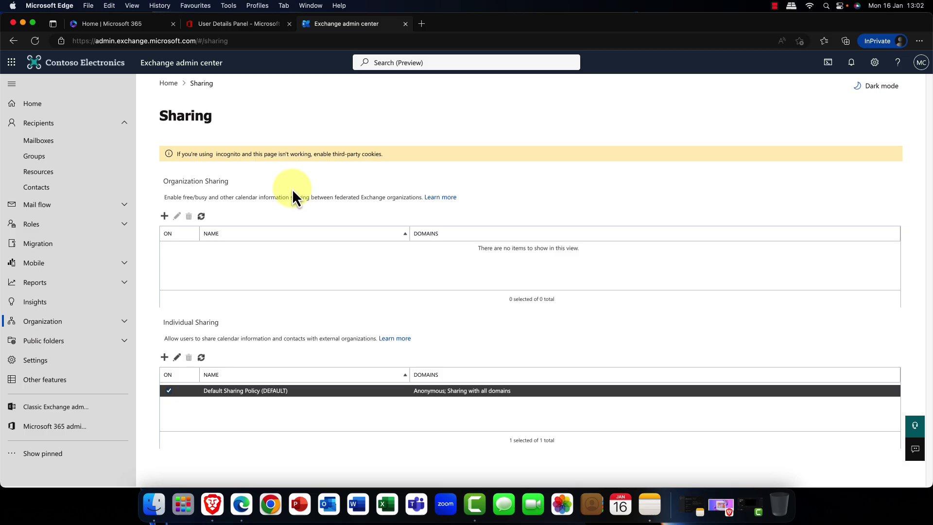
Step: View the admin center home dashboard and the list of other features from the classic Exchange admin center
click(45, 108)
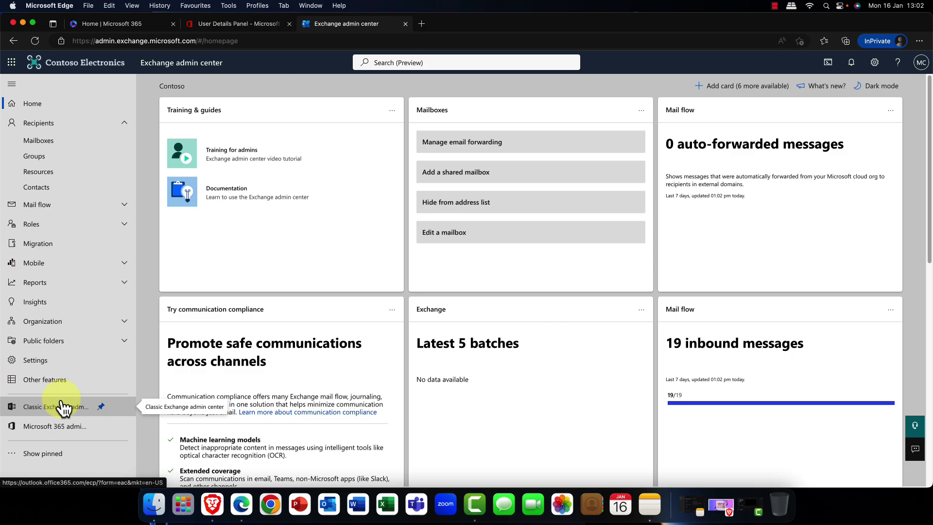
click(45, 383)
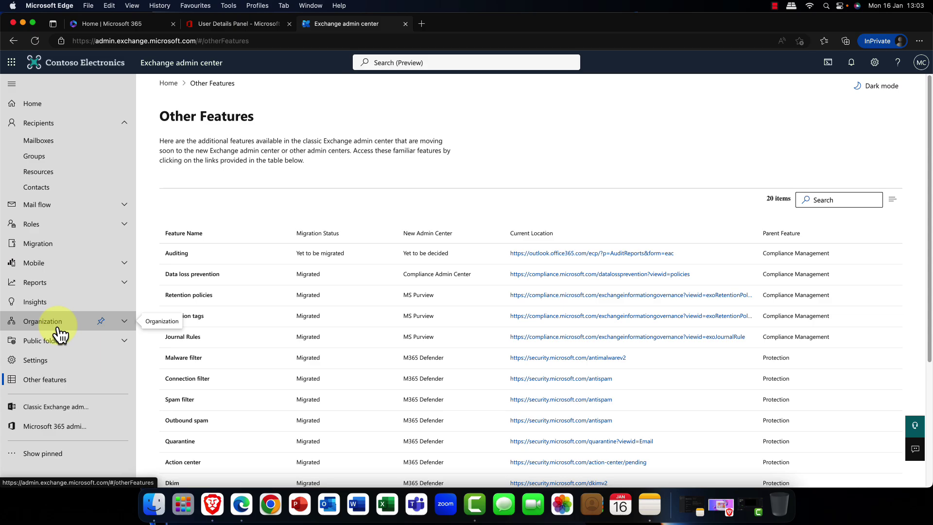
Step: Open the newly created user's mailbox from the mailbox list, review its editable contact information, and return to the mailbox details
click(57, 142)
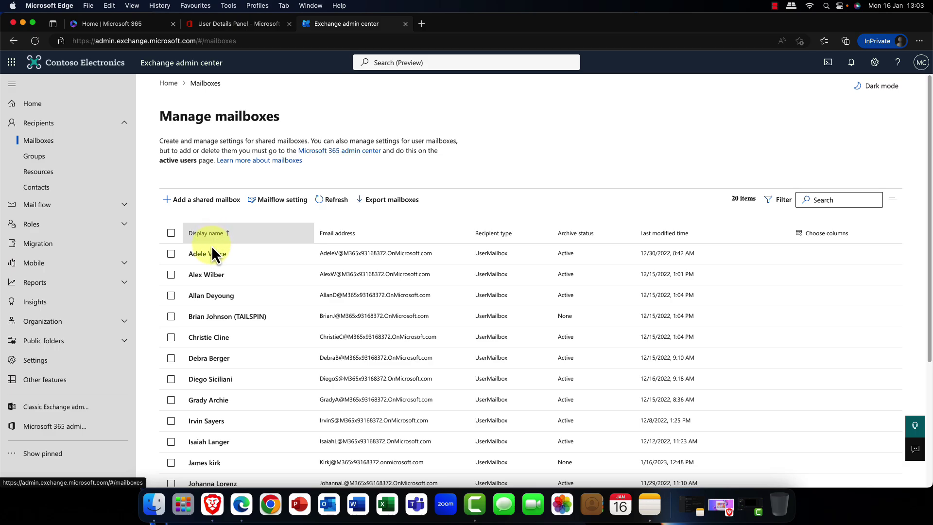
click(206, 462)
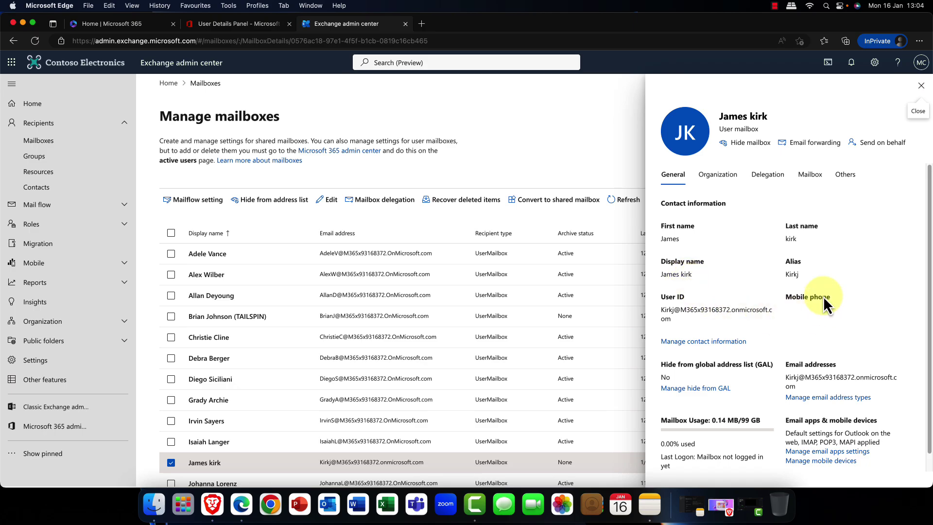
scroll(722, 314, down, 1)
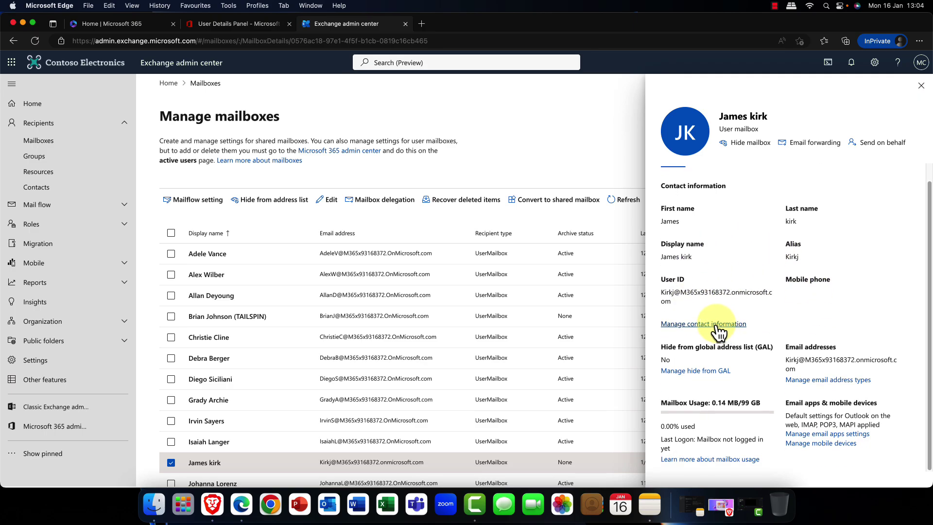
click(719, 325)
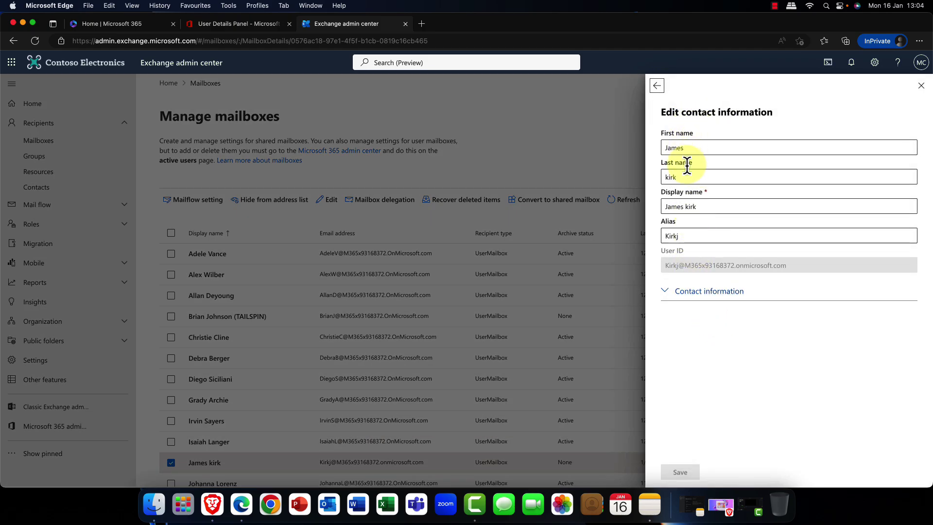
click(672, 301)
scroll(699, 346, down, 2)
scroll(699, 346, down, 10)
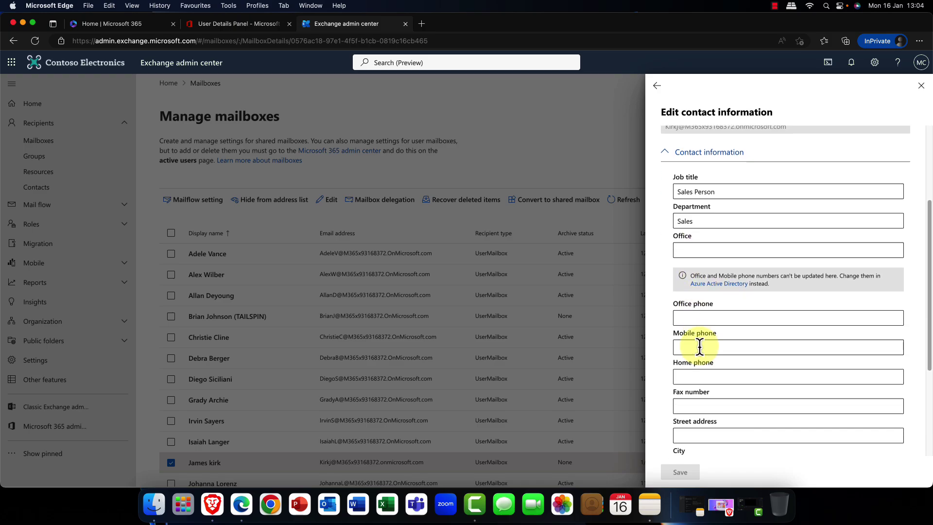
scroll(700, 338, up, 8)
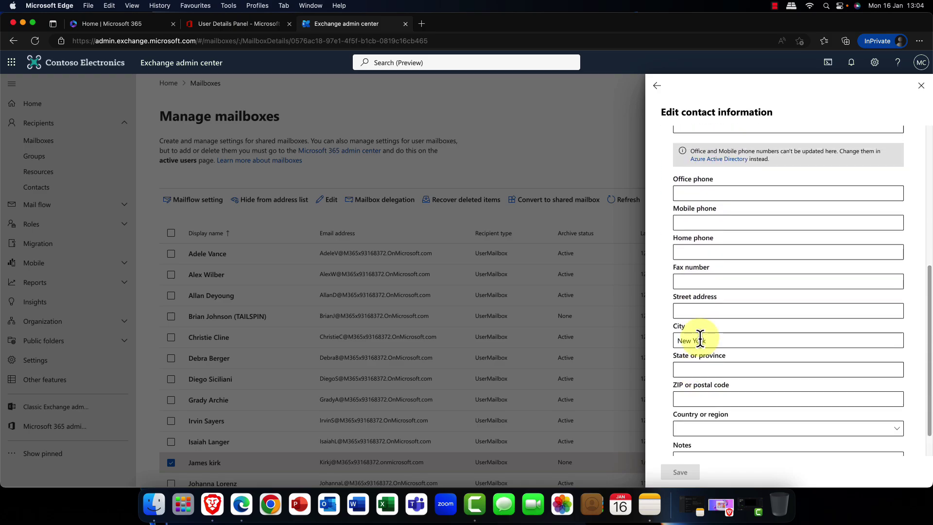
scroll(744, 302, down, 8)
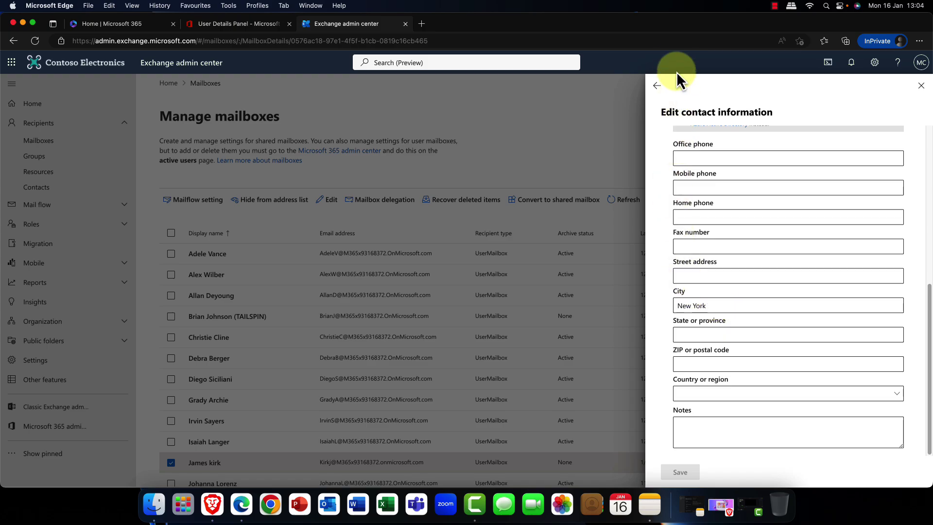
click(658, 87)
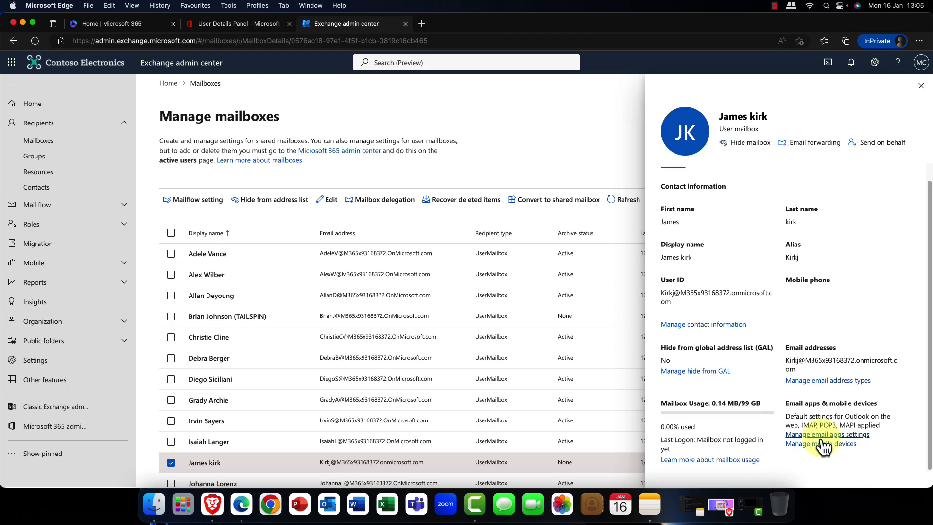
Step: Review the mailbox's organization information, including its editable title, department, company and manager fields, and return to the details
scroll(821, 440, up, 1)
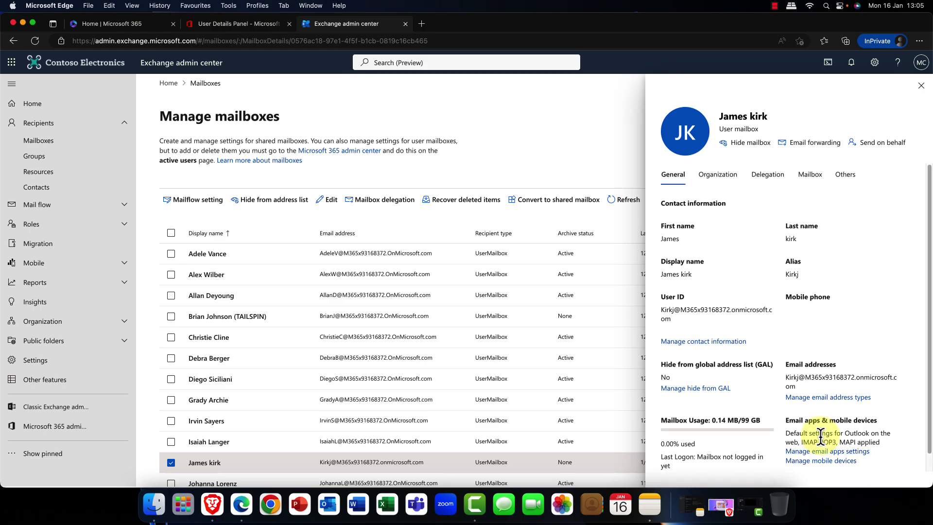
click(719, 178)
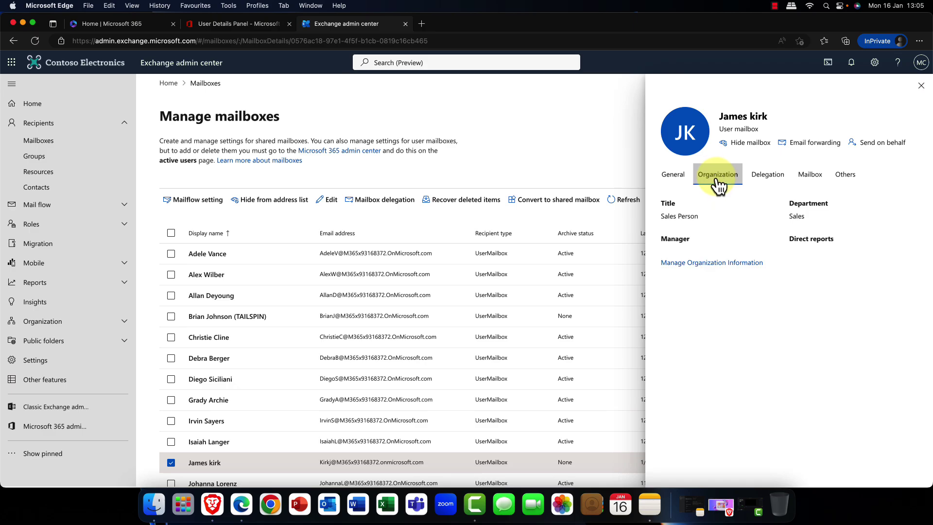
click(668, 265)
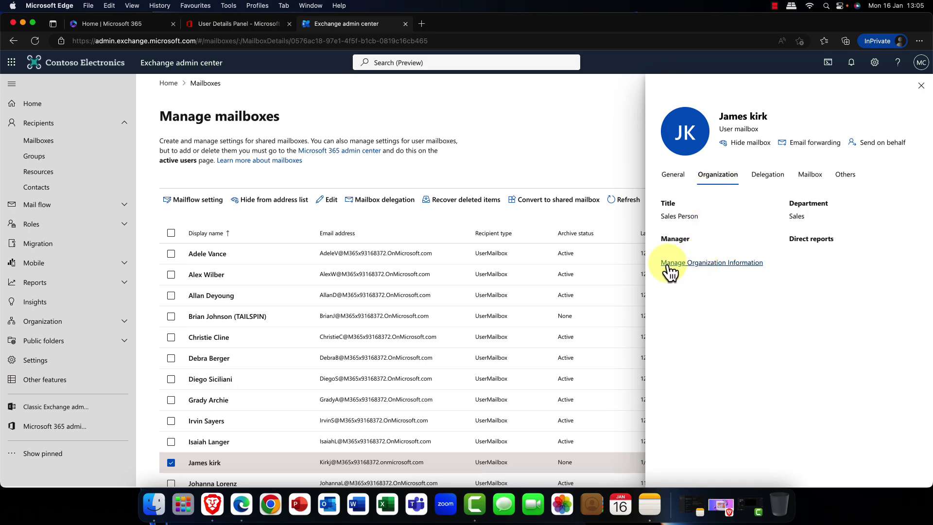
click(670, 265)
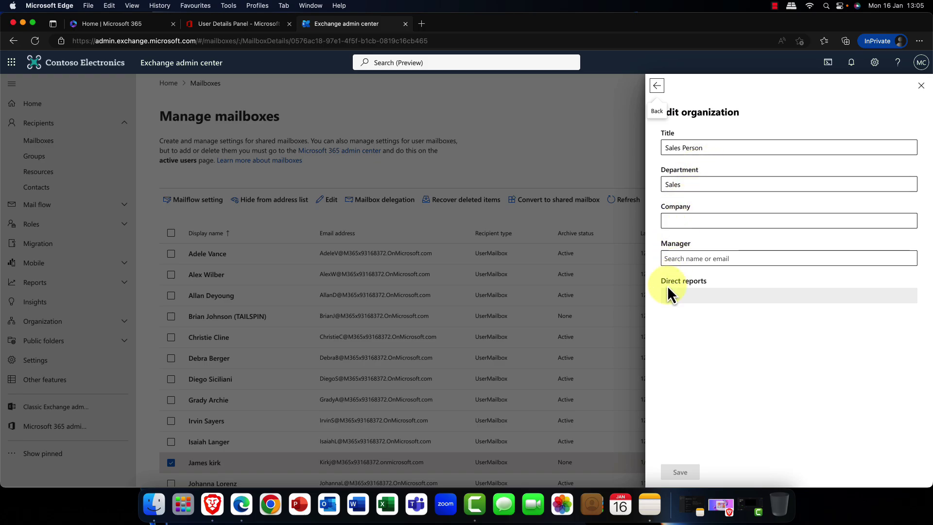
click(657, 87)
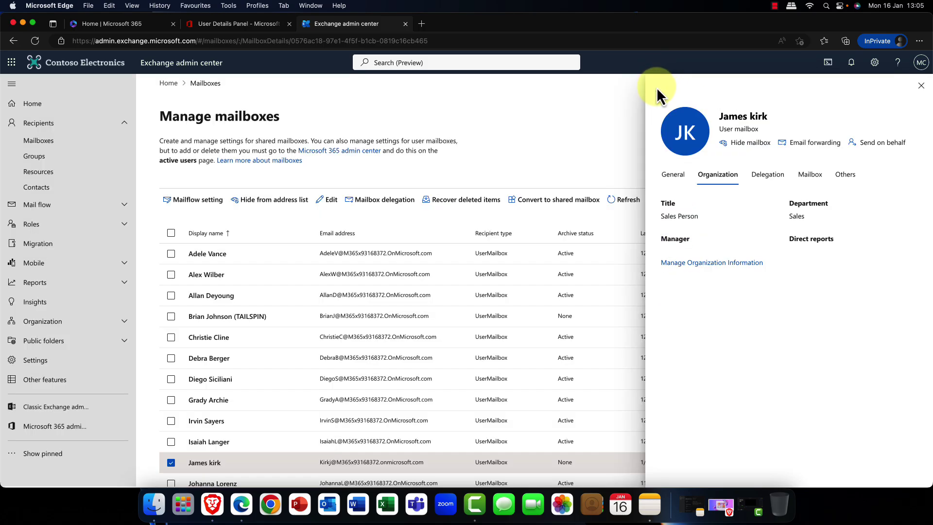
Step: Review the mailbox's delegation settings, viewing the Send as and Send on behalf member lists without adding anyone
click(766, 184)
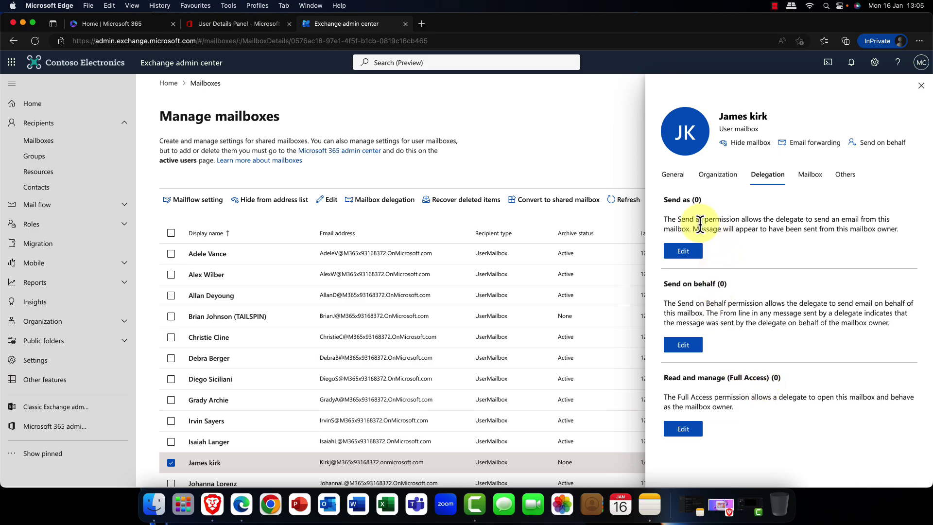
click(683, 251)
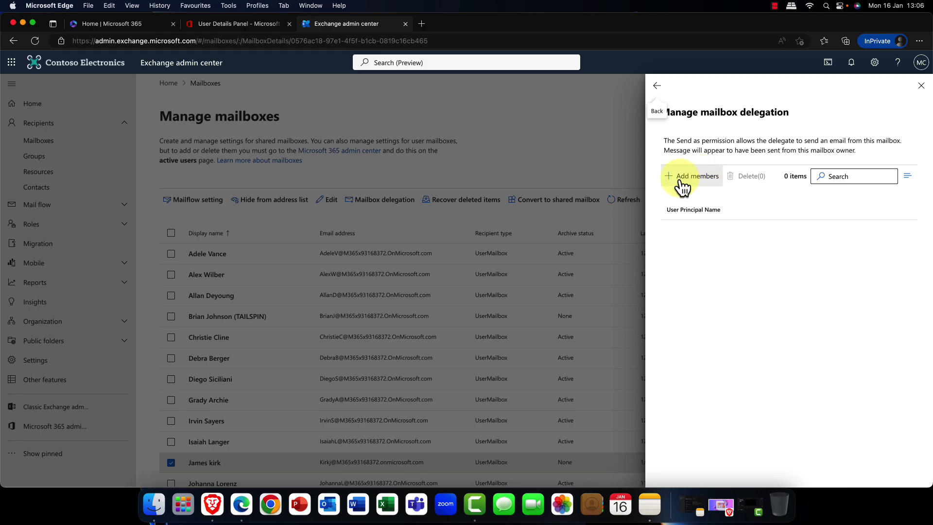
click(658, 88)
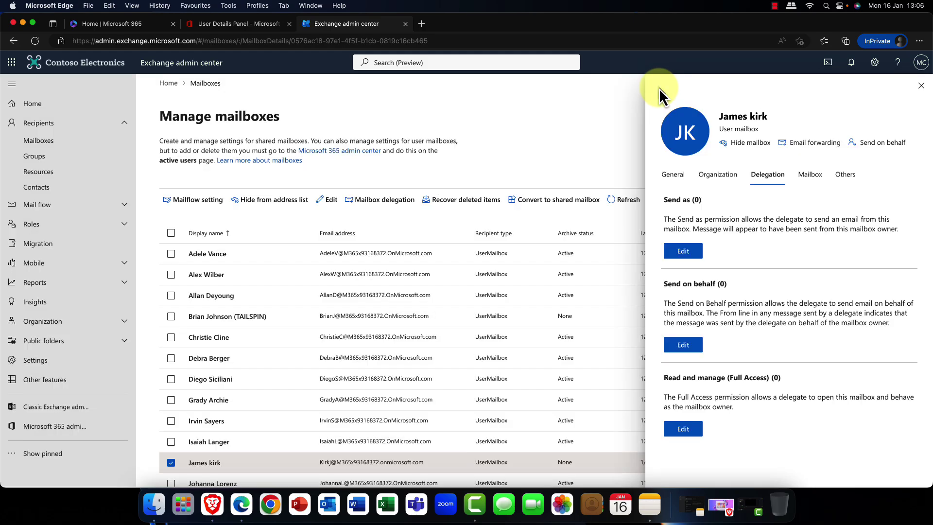
click(681, 346)
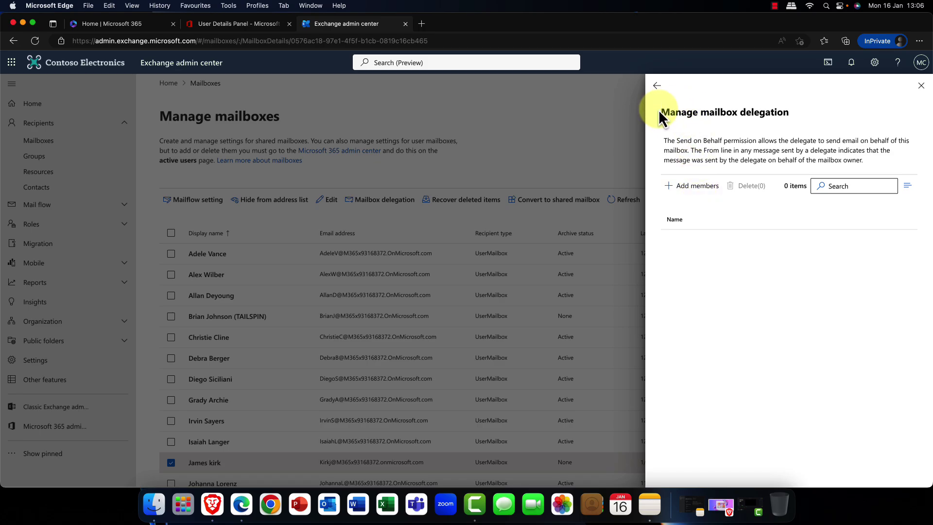
click(658, 86)
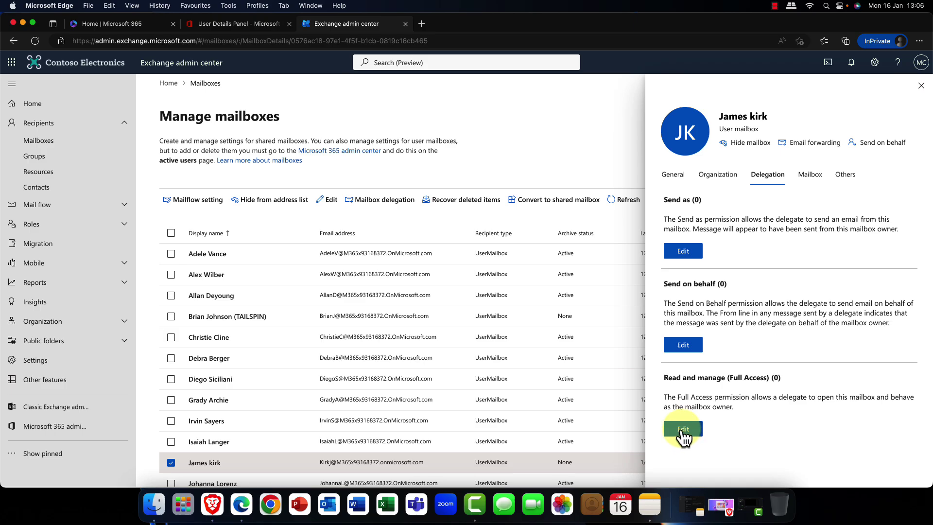
Step: Review the mailbox's message size restrictions for sent and received messages, and go back without saving
click(816, 176)
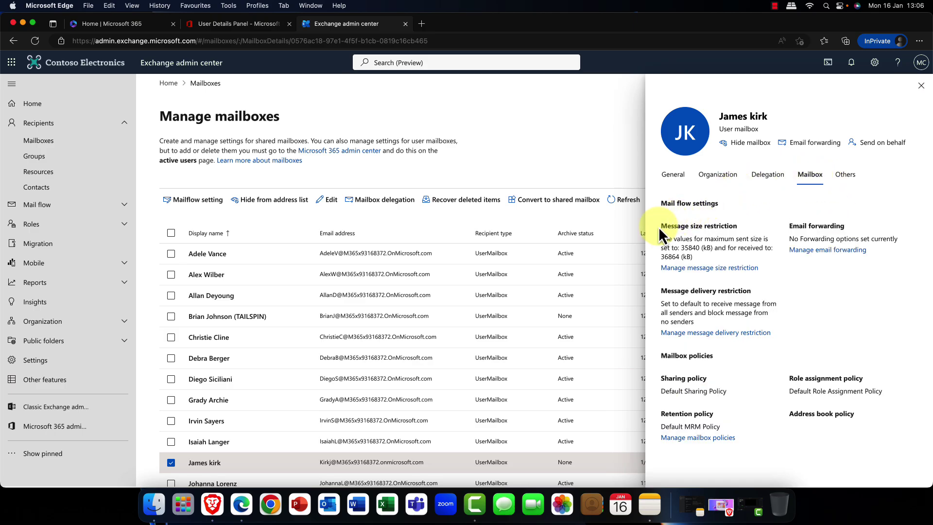
drag(661, 227, 740, 232)
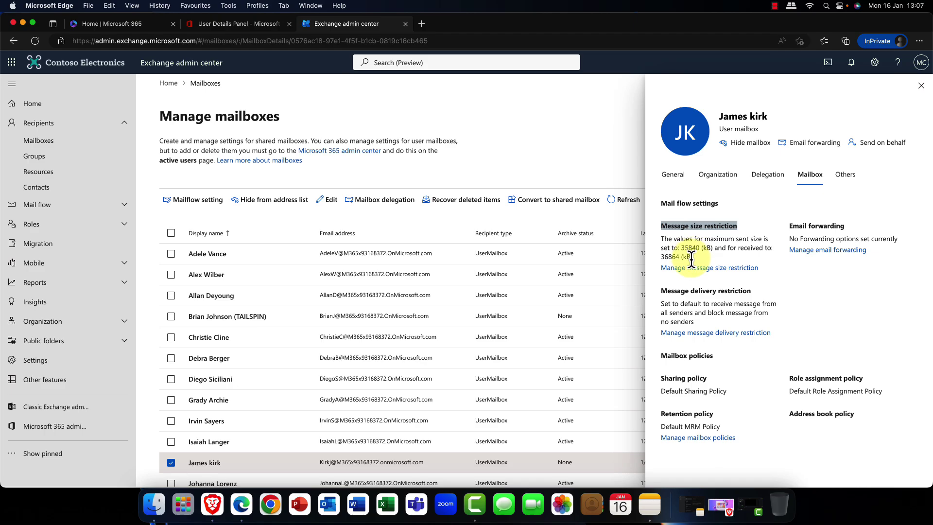
click(701, 269)
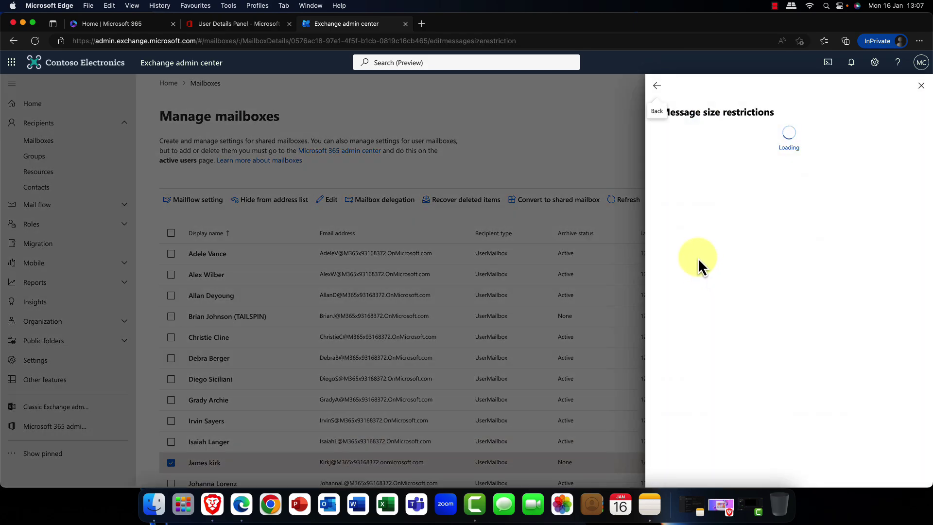
drag(869, 180, 823, 183)
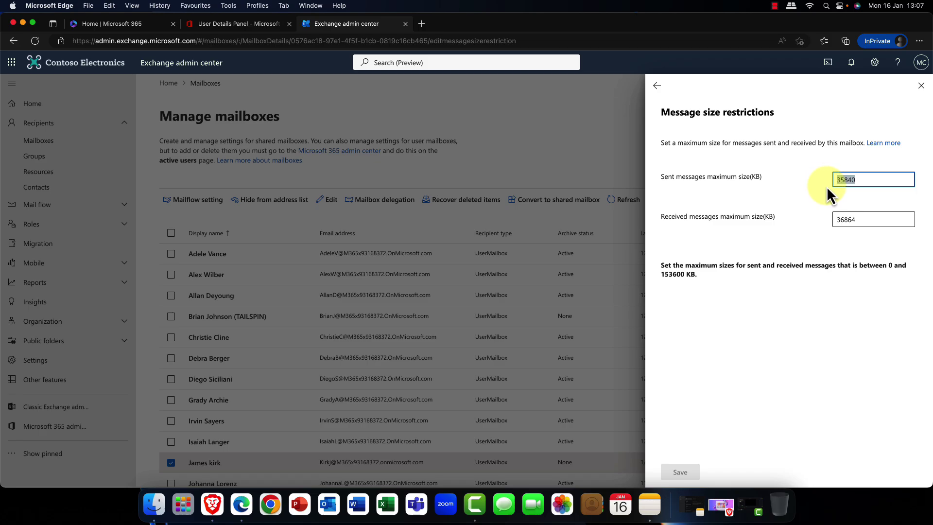
click(858, 219)
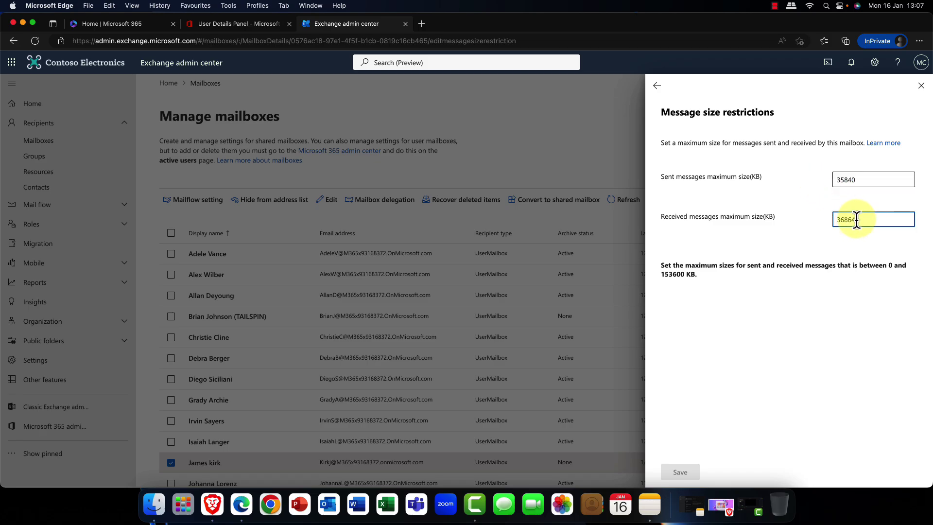
click(721, 107)
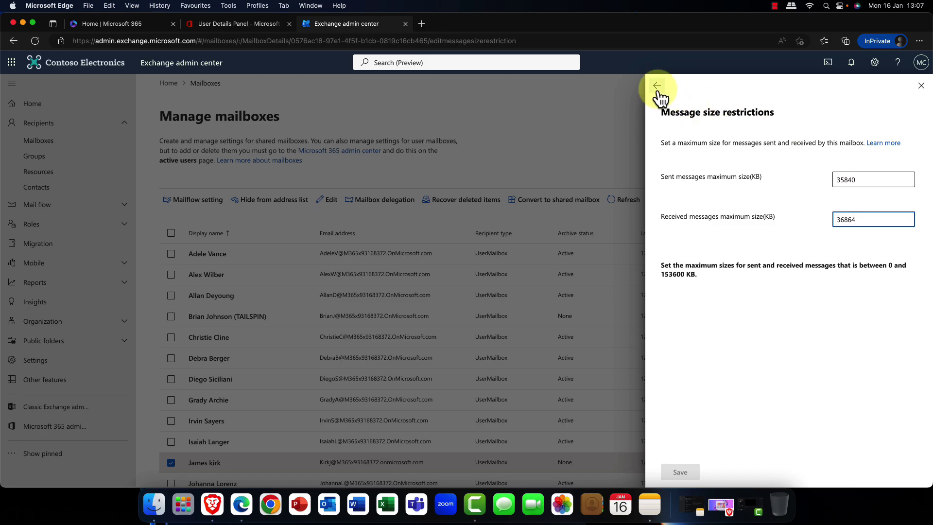
click(657, 88)
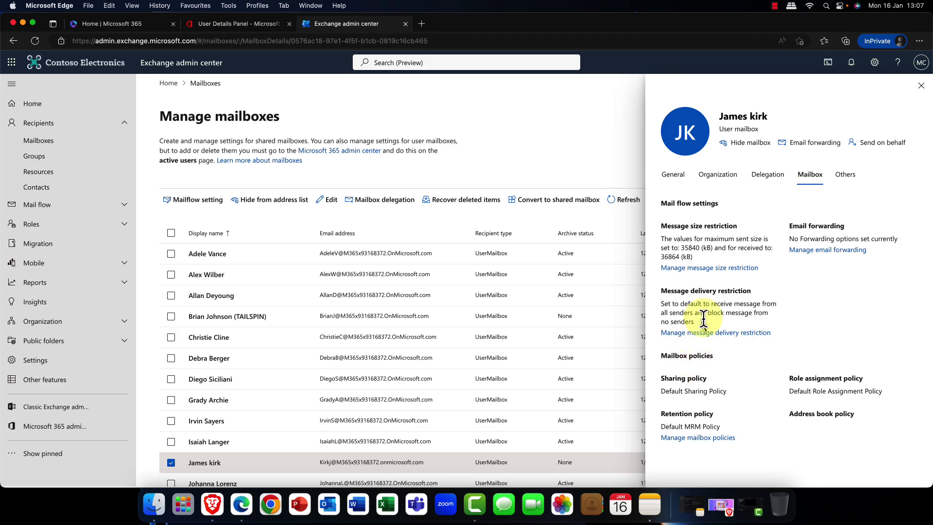
Step: Review the mailbox's email forwarding options, including the forwarding address and keeping a copy of forwarded email, and leave without saving
click(809, 260)
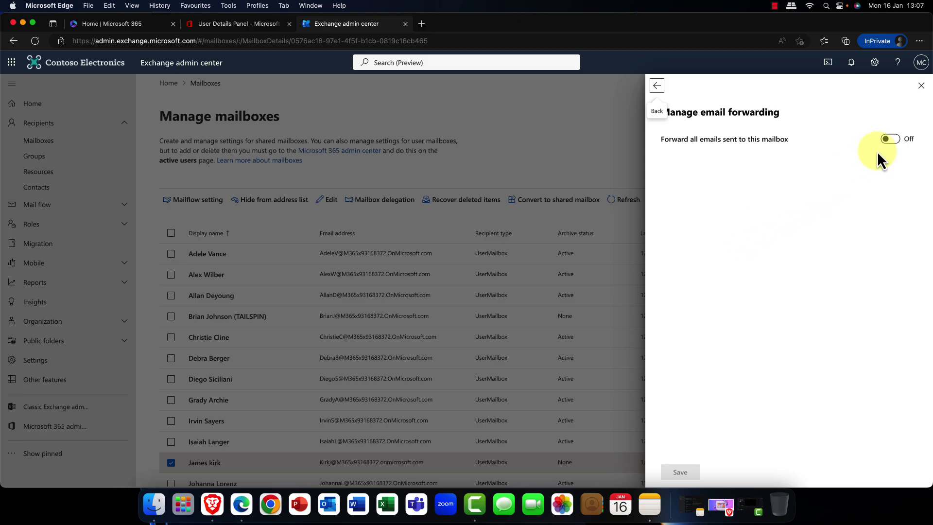
click(891, 140)
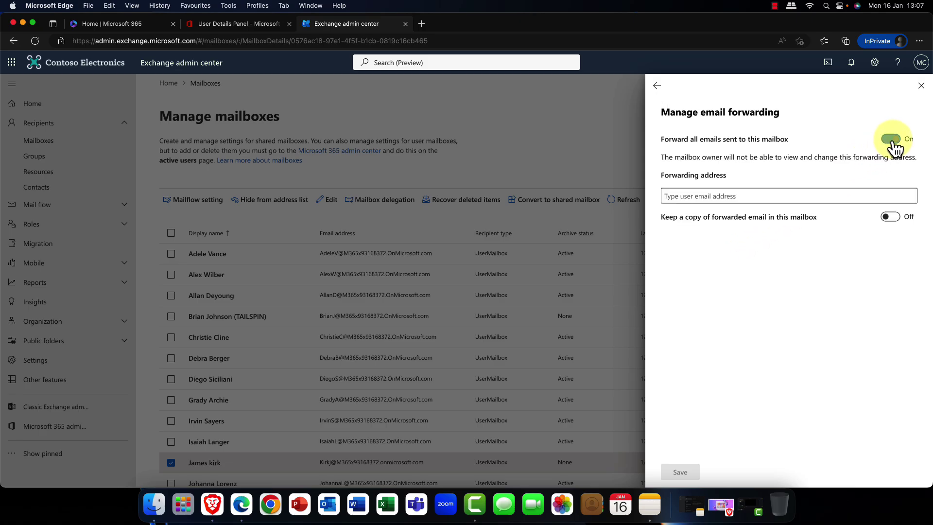
click(690, 197)
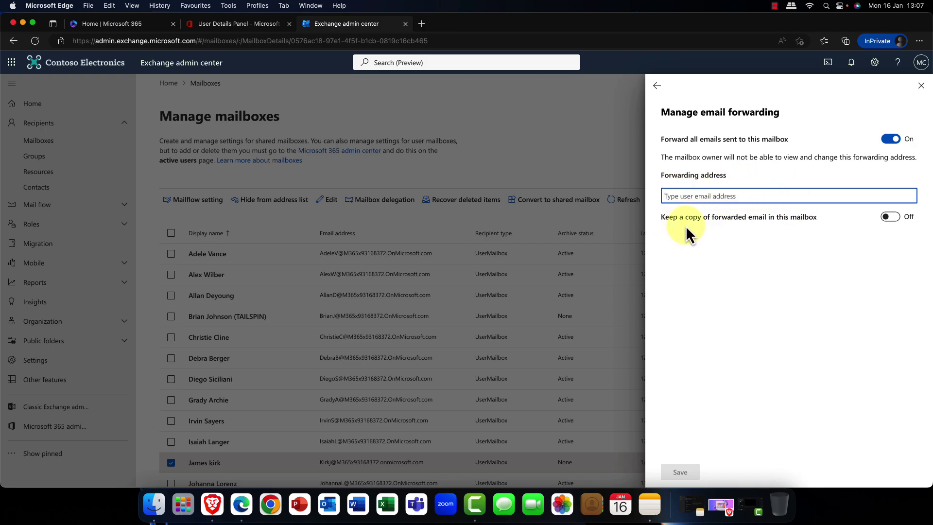
click(892, 218)
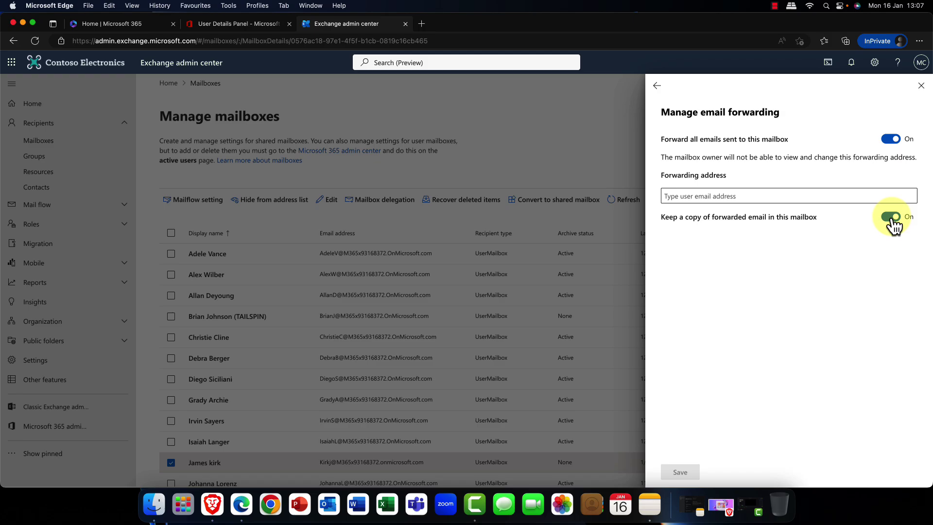
click(892, 218)
click(892, 219)
click(892, 219)
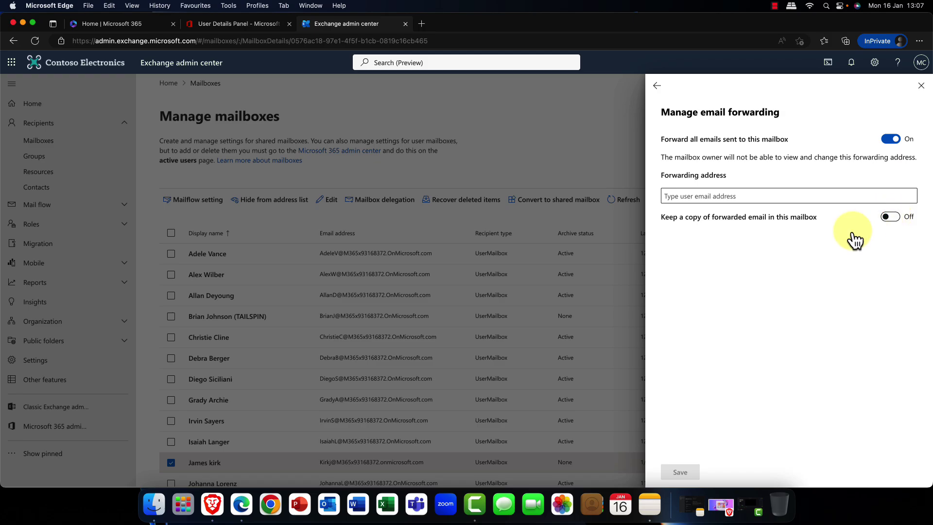
key(Escape)
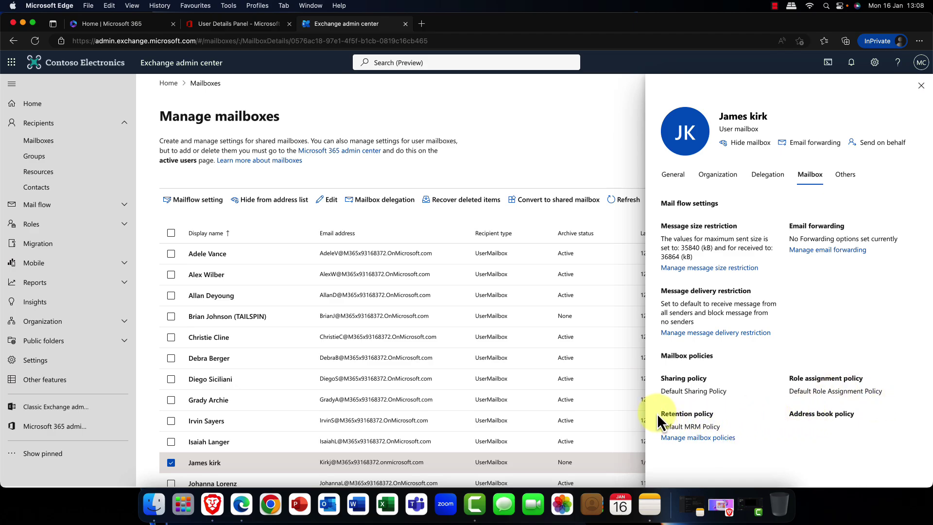
Step: Examine the mailbox's retention policy and its custom attributes form, and return to the mailbox's other settings
drag(657, 413, 726, 423)
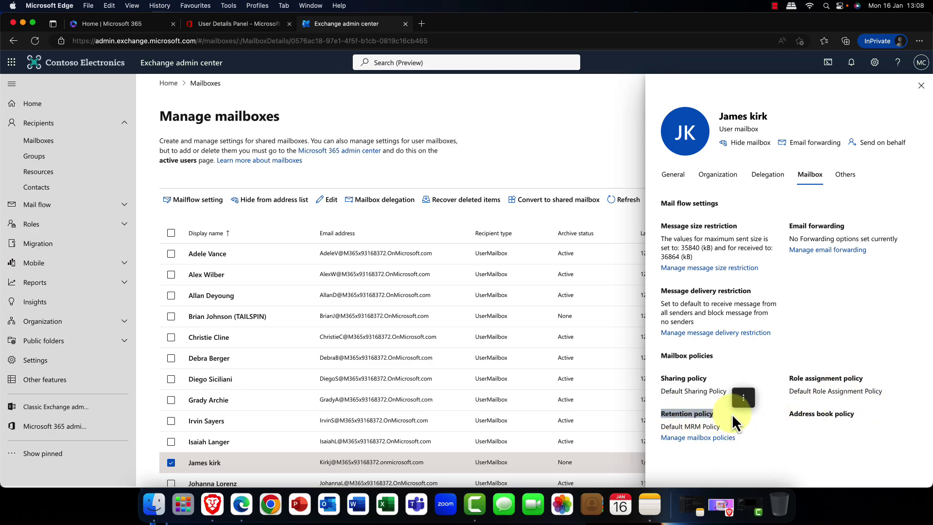
click(719, 420)
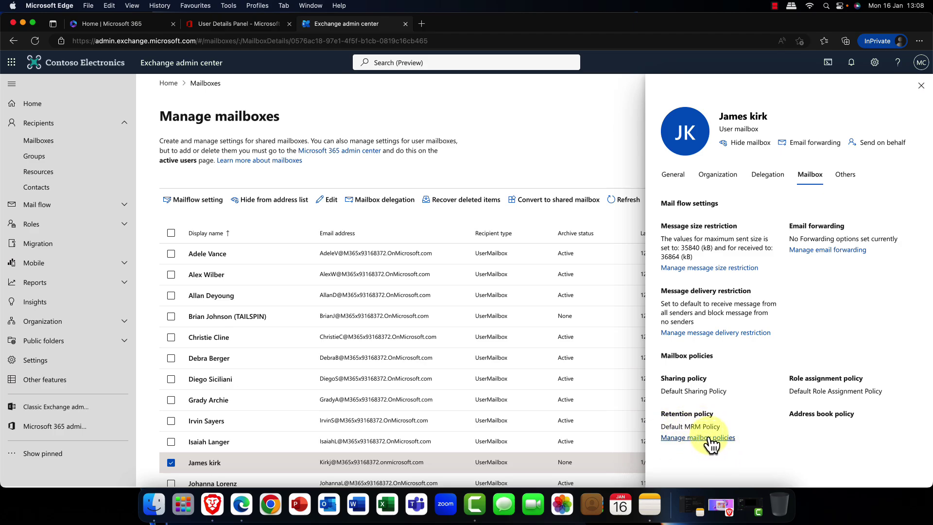
click(854, 180)
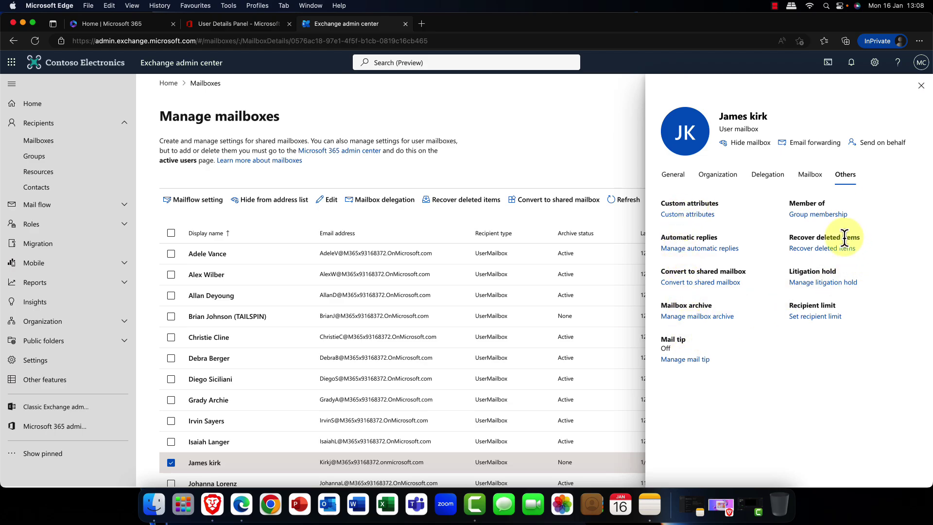
click(687, 215)
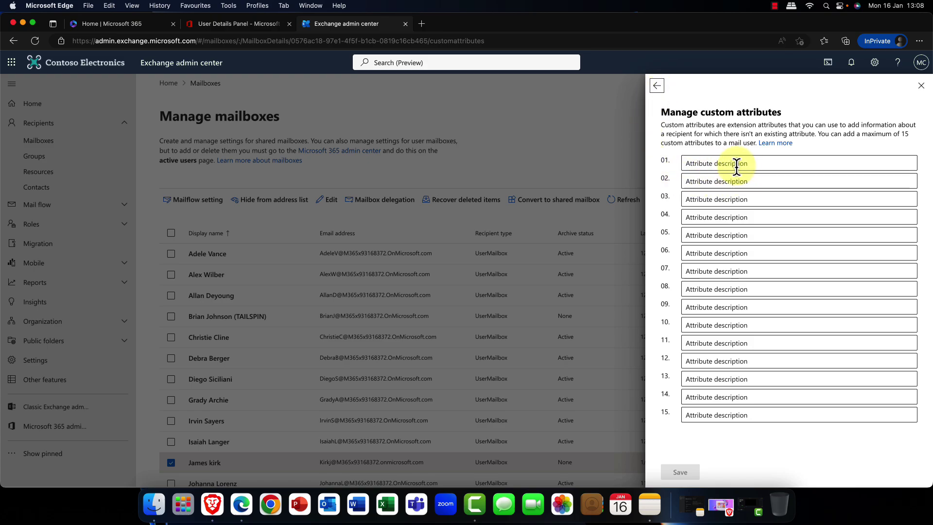
click(657, 86)
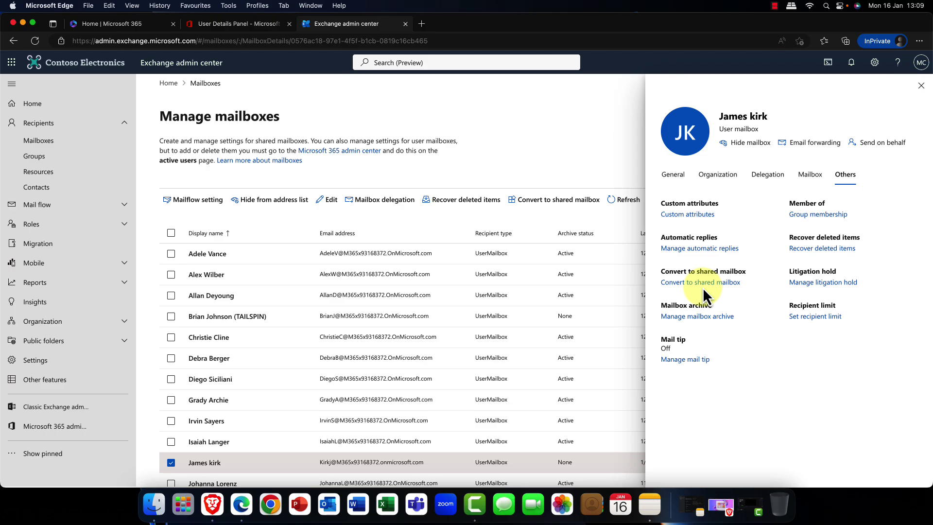
Step: Turn on the mailbox archive, check its licence requirement, and save the change
click(692, 319)
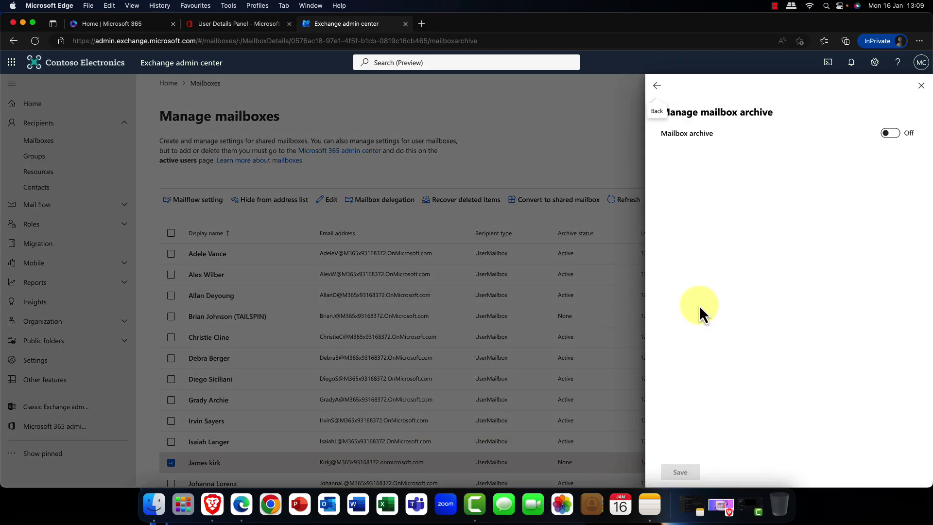
click(894, 132)
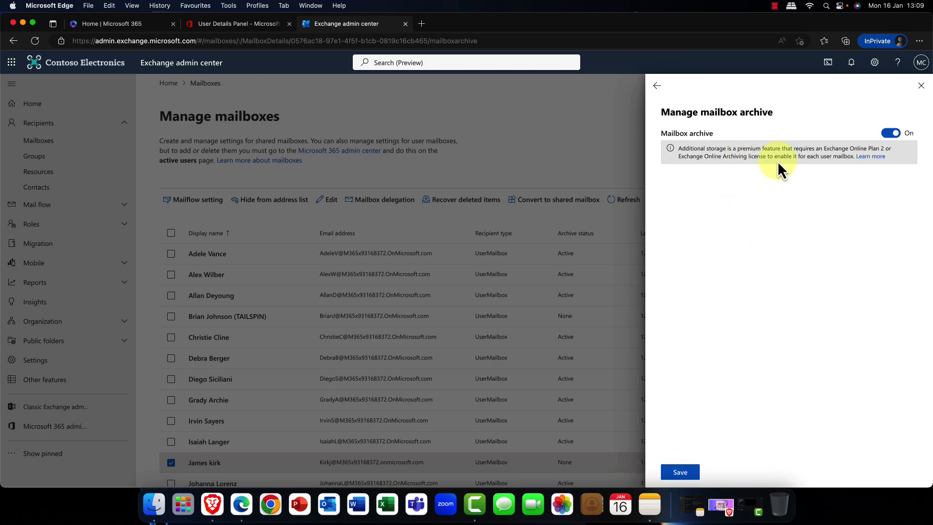
double_click(729, 156)
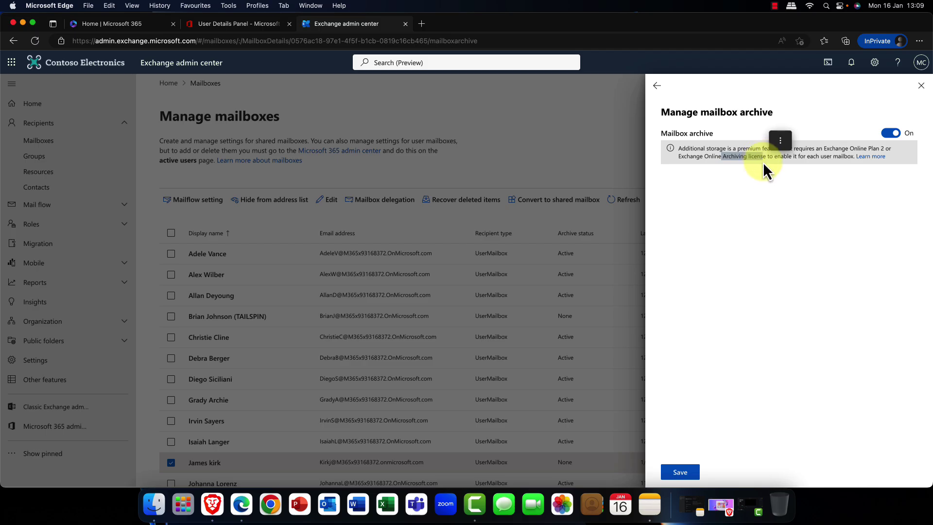
click(757, 189)
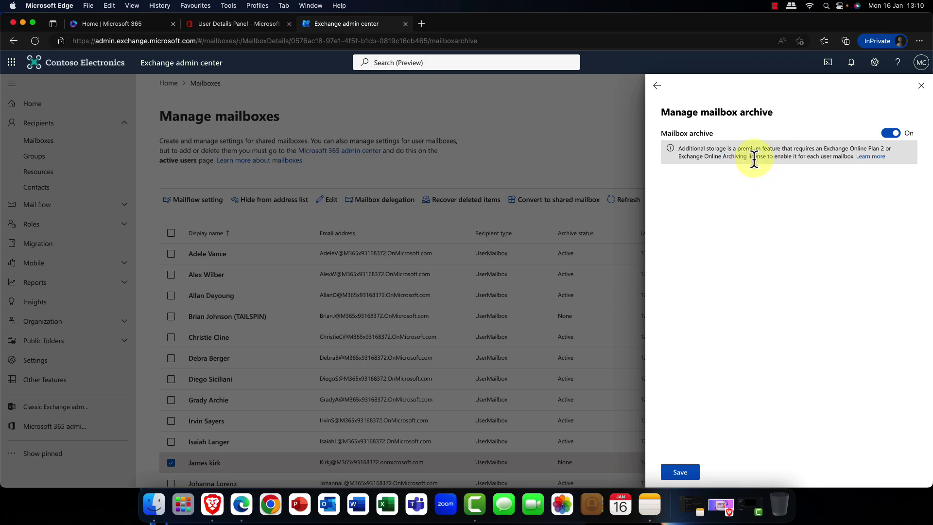
click(682, 477)
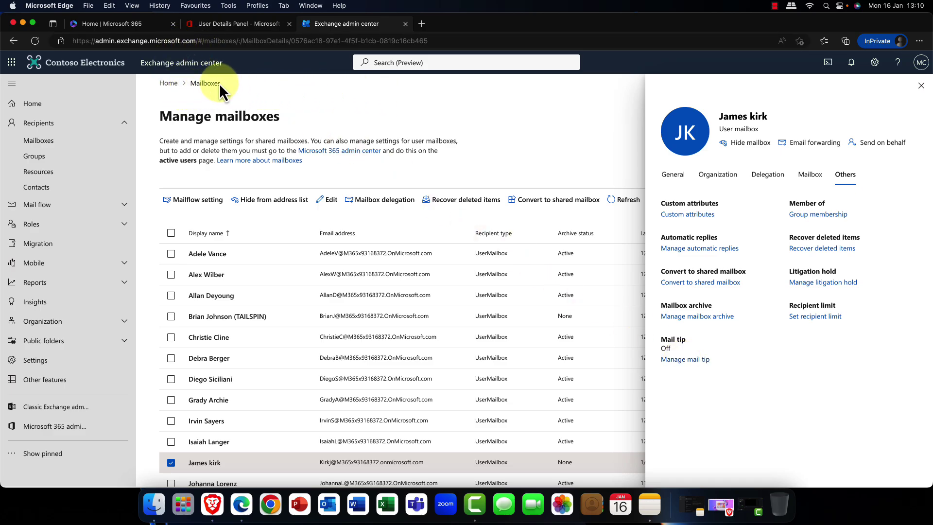
Step: Review the mail tip text setting without entering anything, and view the mailbox's recoverable deleted items with their time filter
click(686, 362)
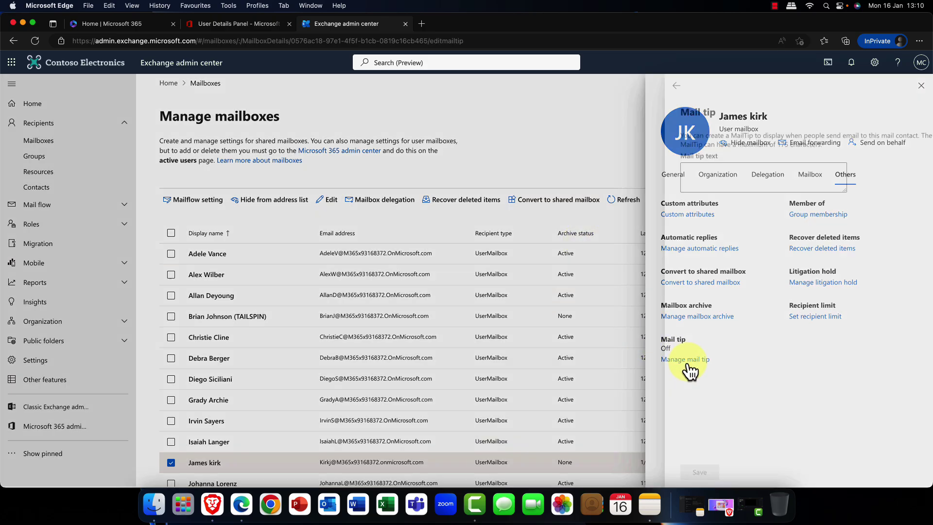
click(685, 169)
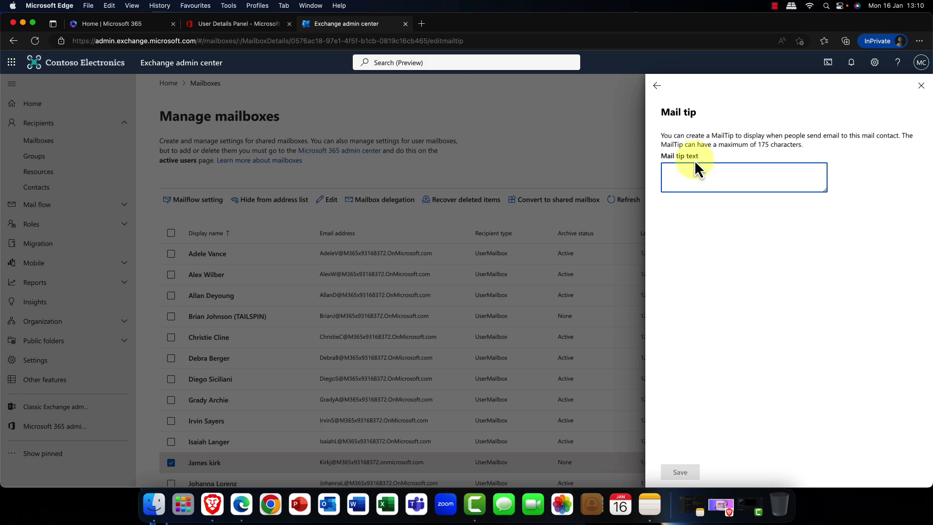
click(655, 87)
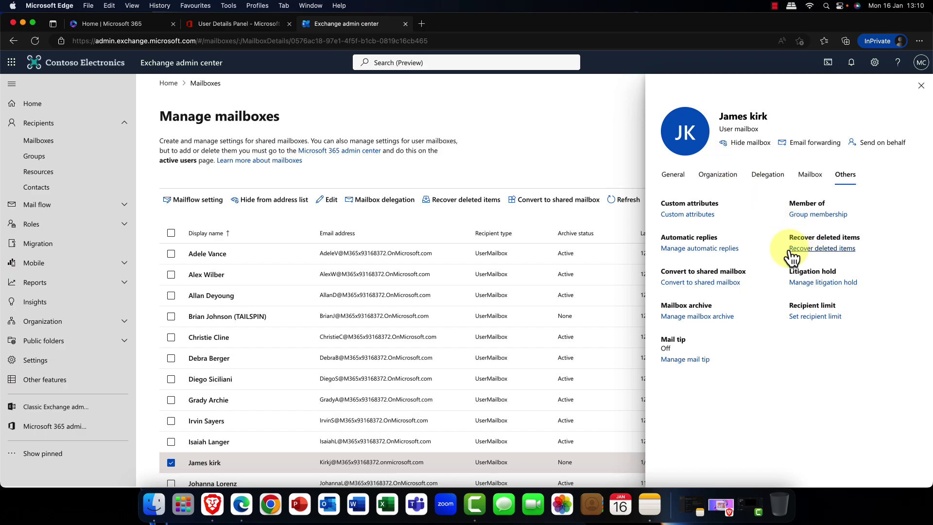
click(826, 253)
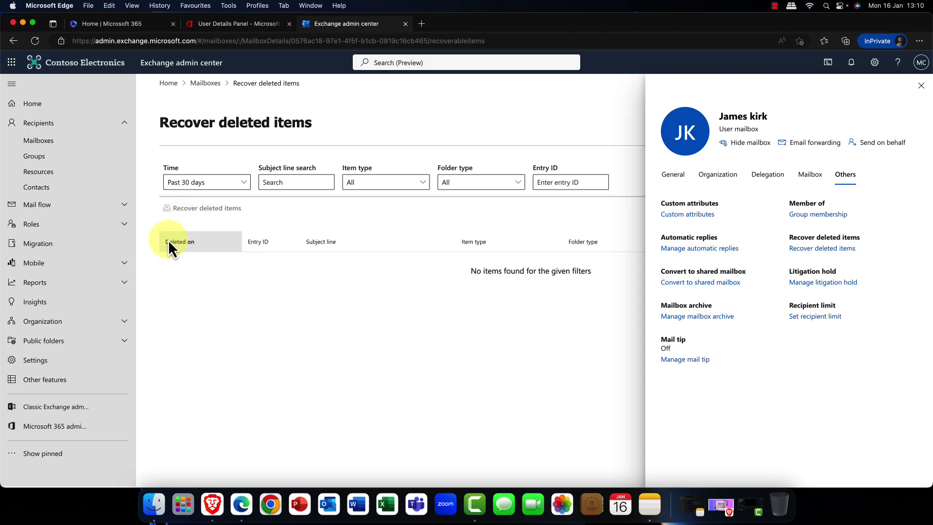
click(246, 187)
Step: Review the litigation hold options for duration, note and web page, leave the hold off, and close the mailbox details without saving
drag(788, 271, 837, 275)
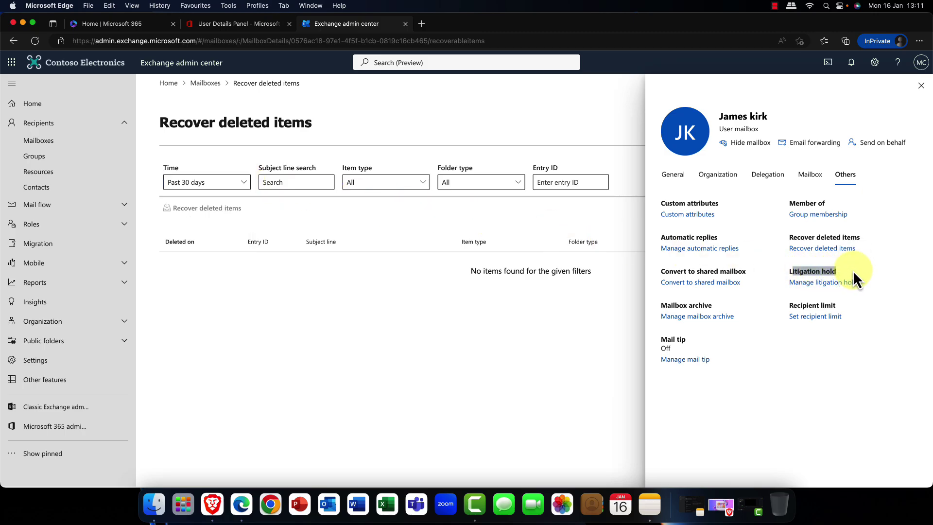
click(818, 284)
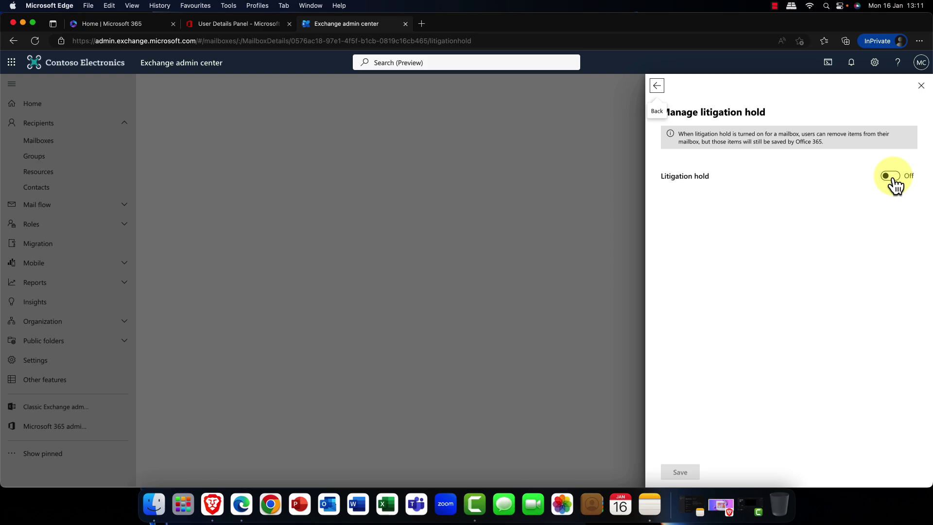
click(892, 177)
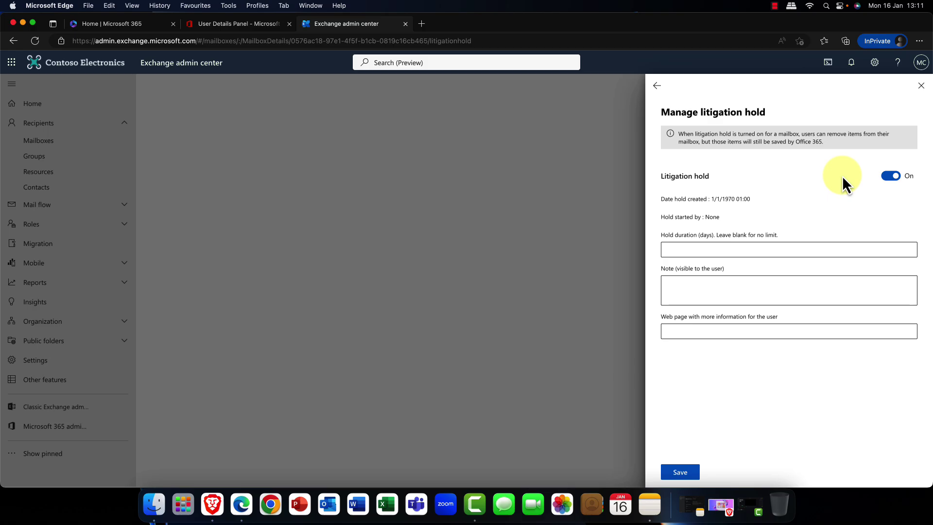
click(908, 178)
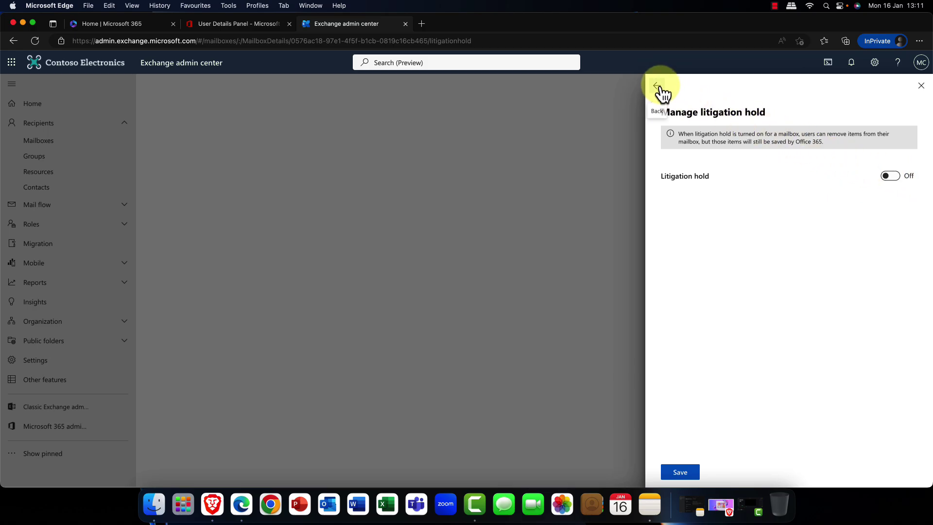
click(658, 88)
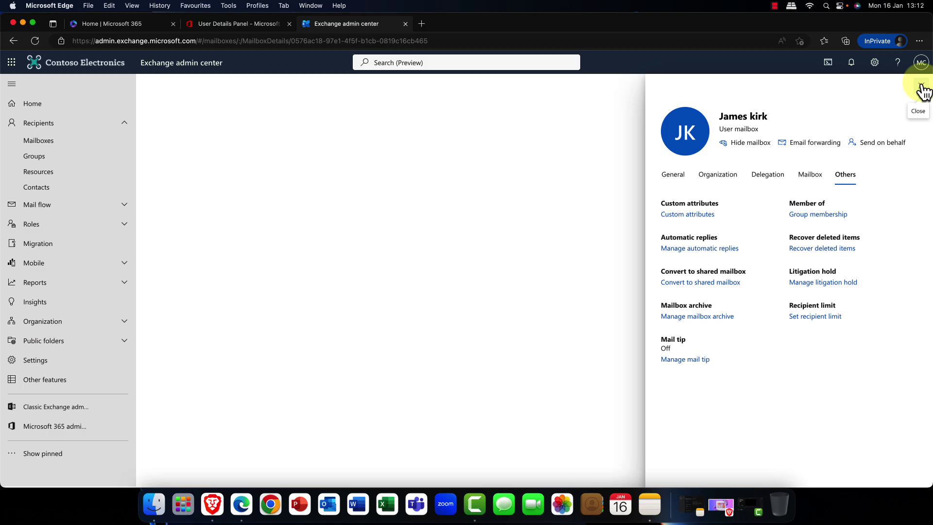
click(675, 176)
click(922, 86)
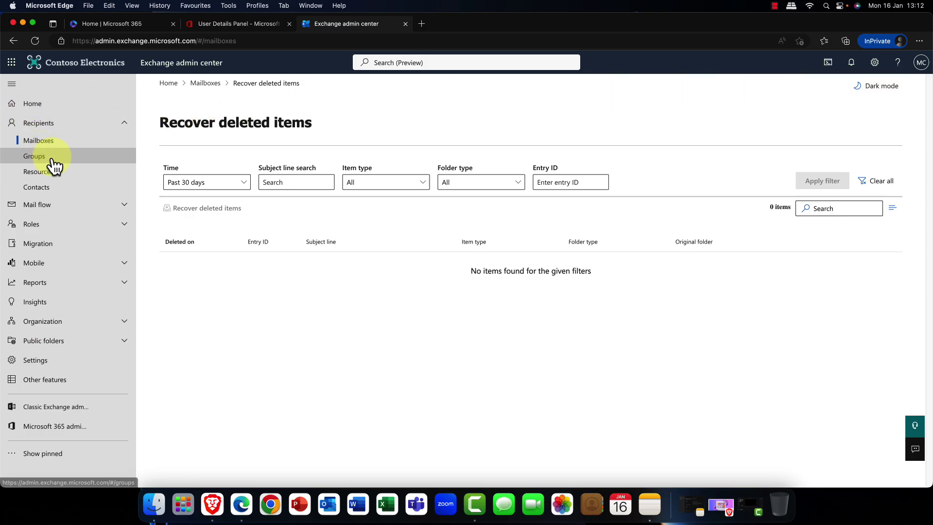
Step: Switch to the Microsoft 365 admin center, close the new user's details and clear that user's selection in the active users list
click(249, 24)
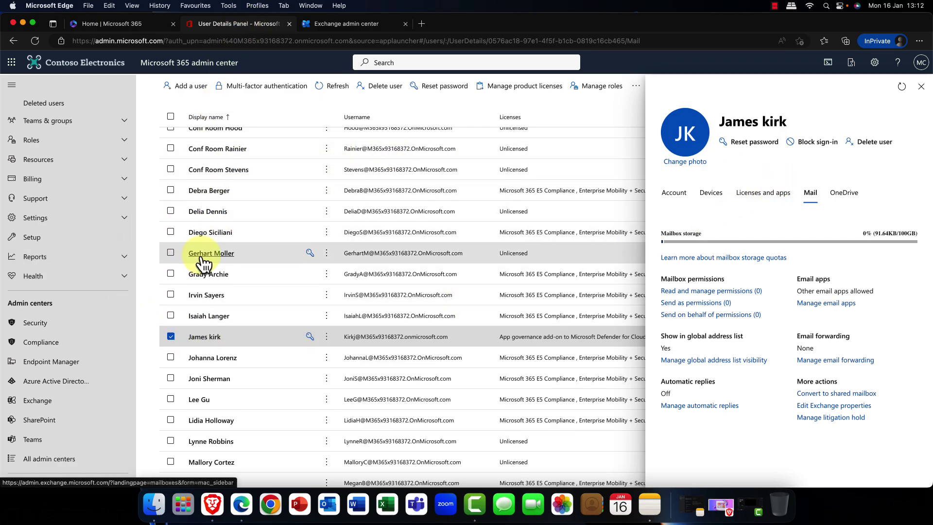
scroll(199, 266, up, 5)
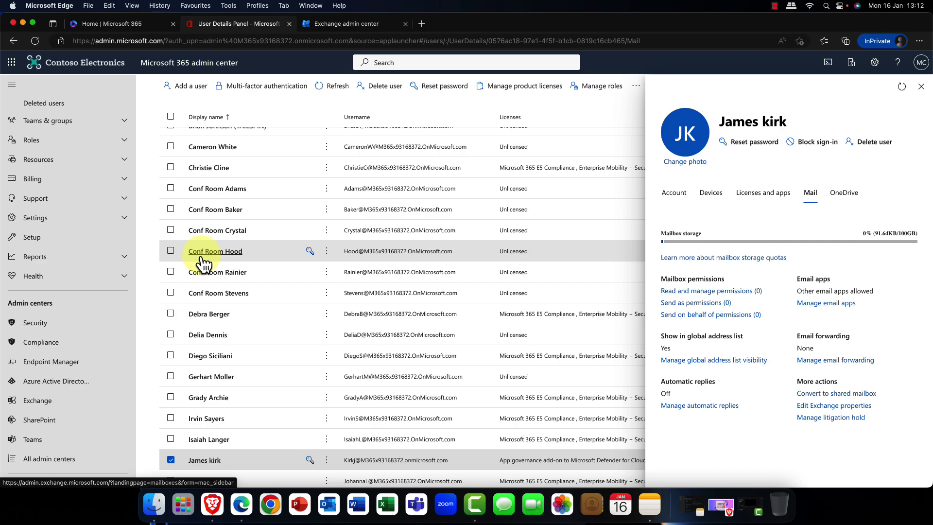
scroll(199, 291, down, 2)
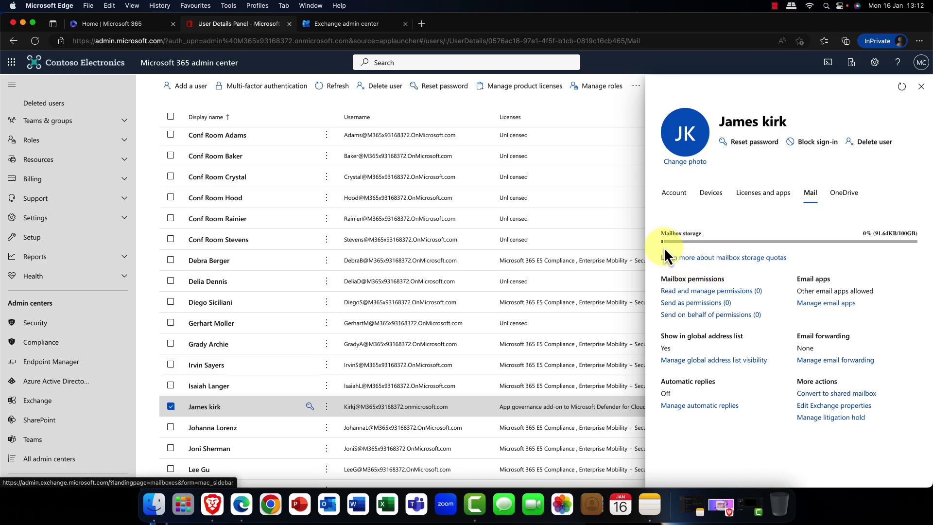
click(921, 86)
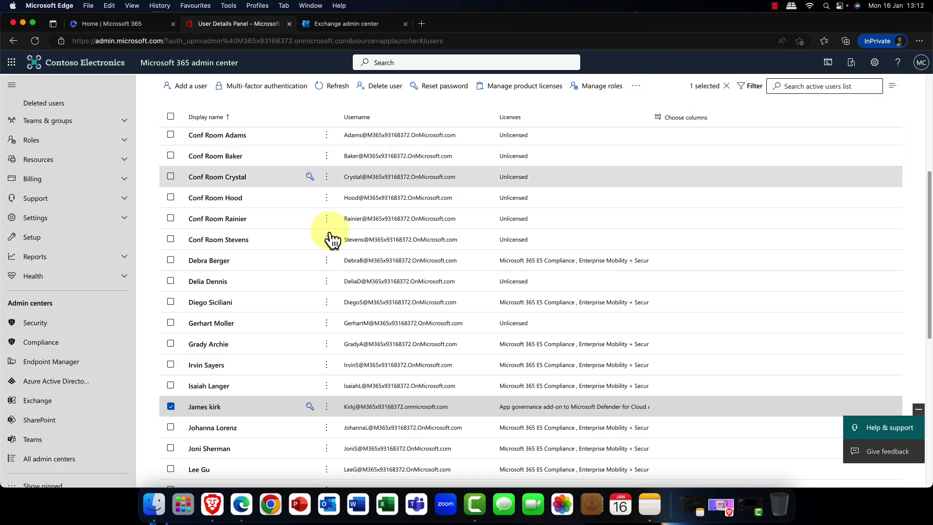
click(172, 408)
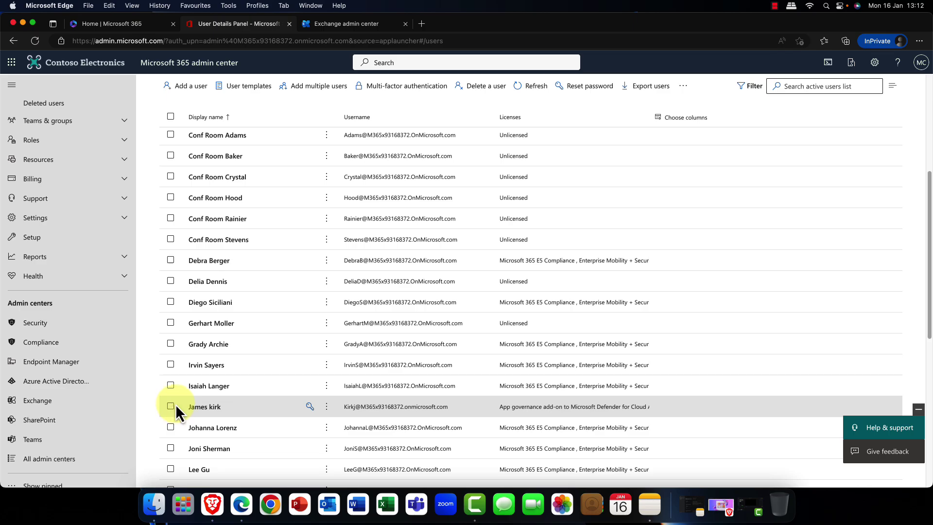
Step: Select the licensed user second from the end of the active users list and start deleting that account
scroll(175, 407, down, 10)
click(171, 369)
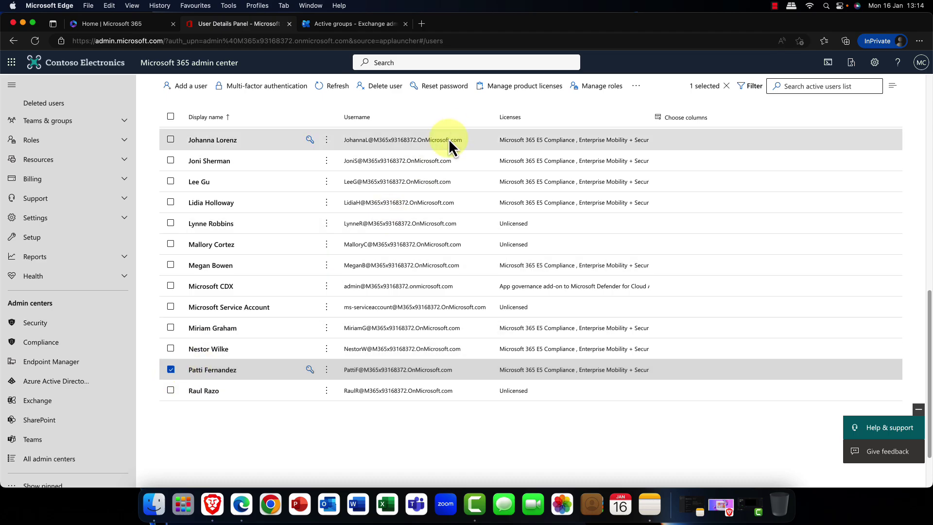
scroll(453, 130, up, 5)
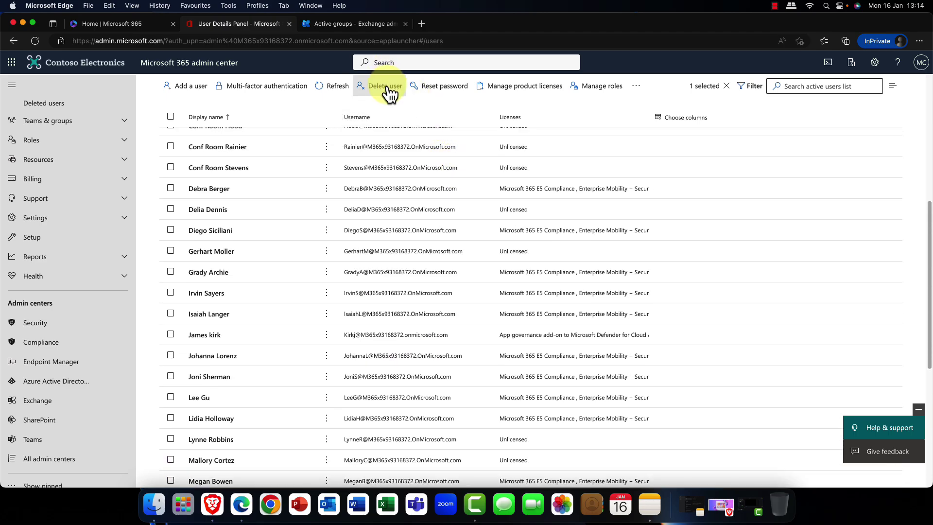
click(389, 92)
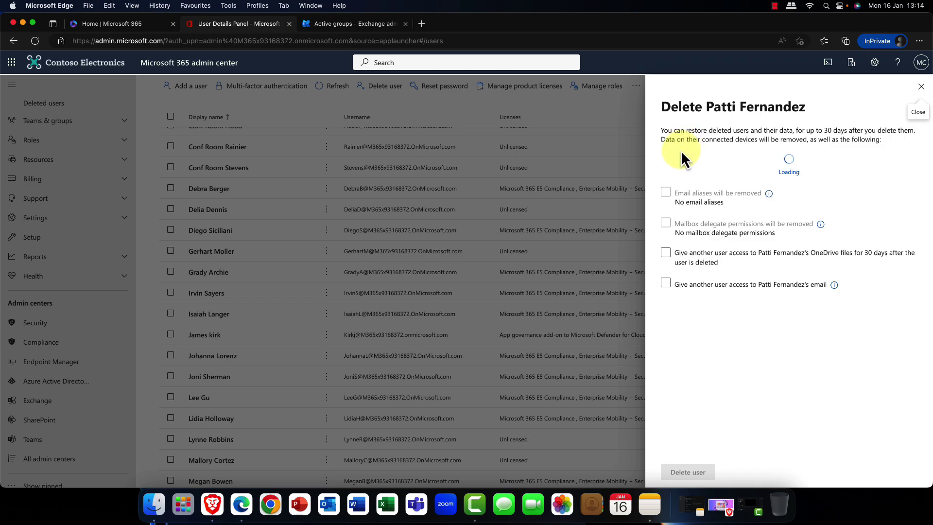
Step: Review the options for giving another user access to the account's OneDrive files for 30 days and to its email, leaving both off
click(724, 268)
click(725, 274)
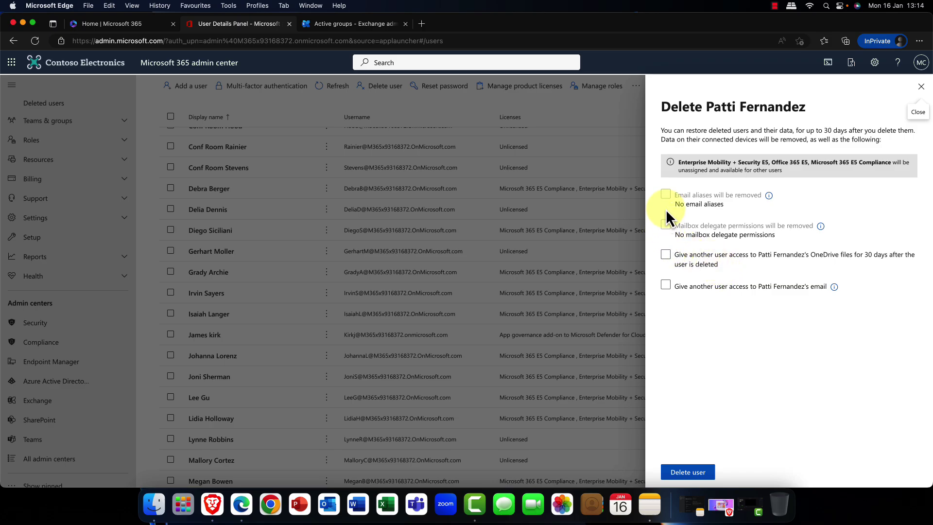
click(685, 264)
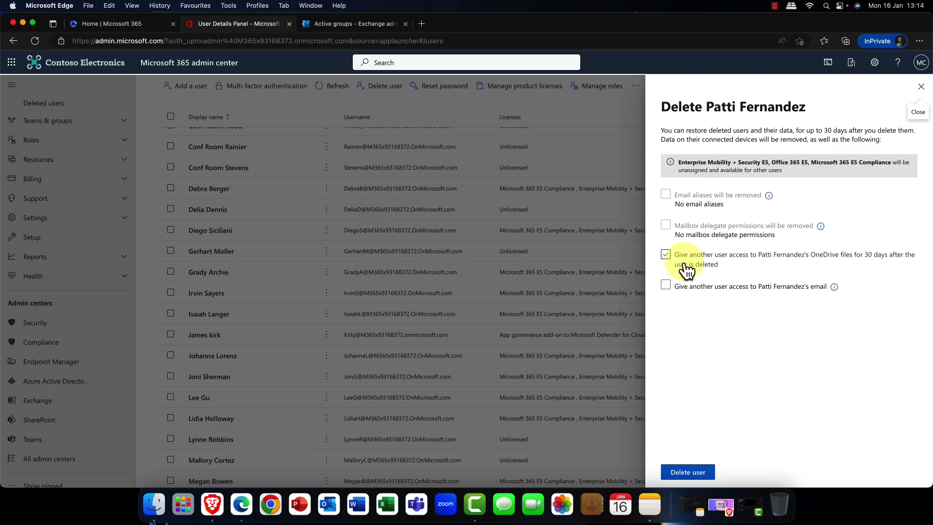
click(666, 256)
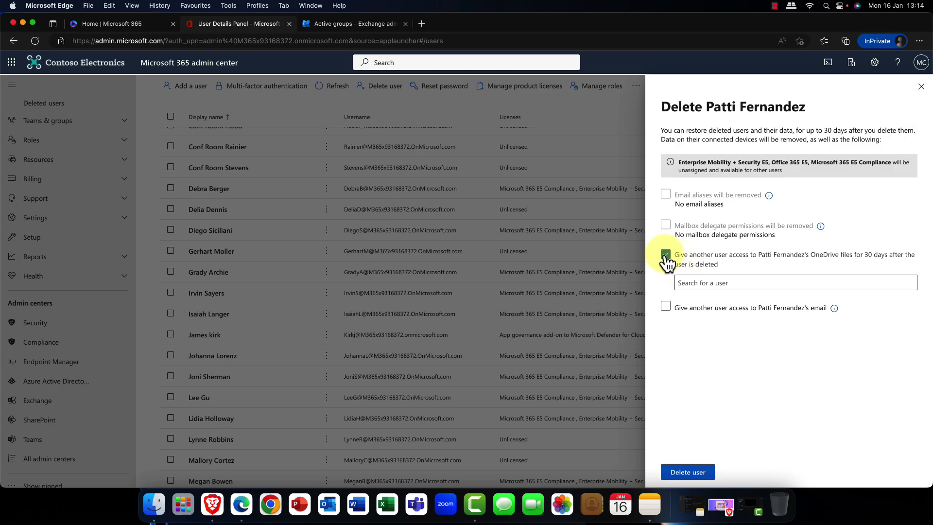
click(707, 282)
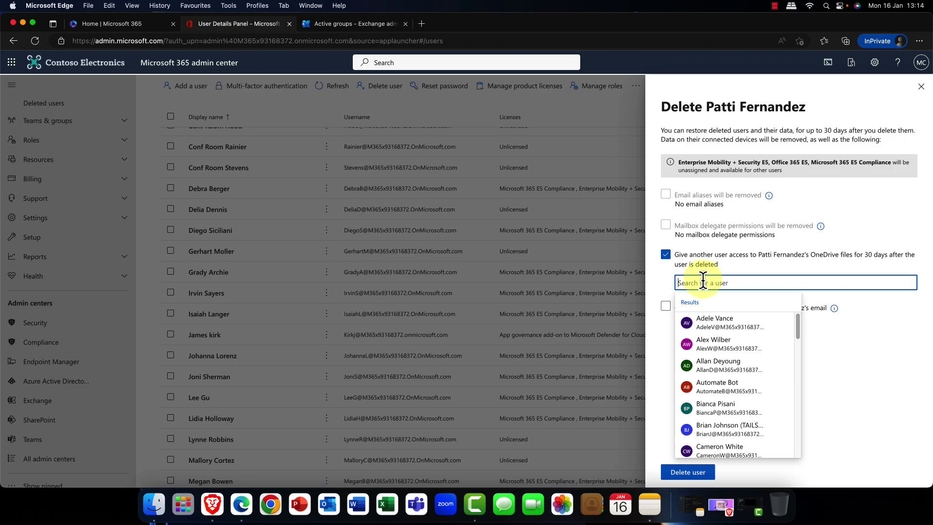
click(666, 255)
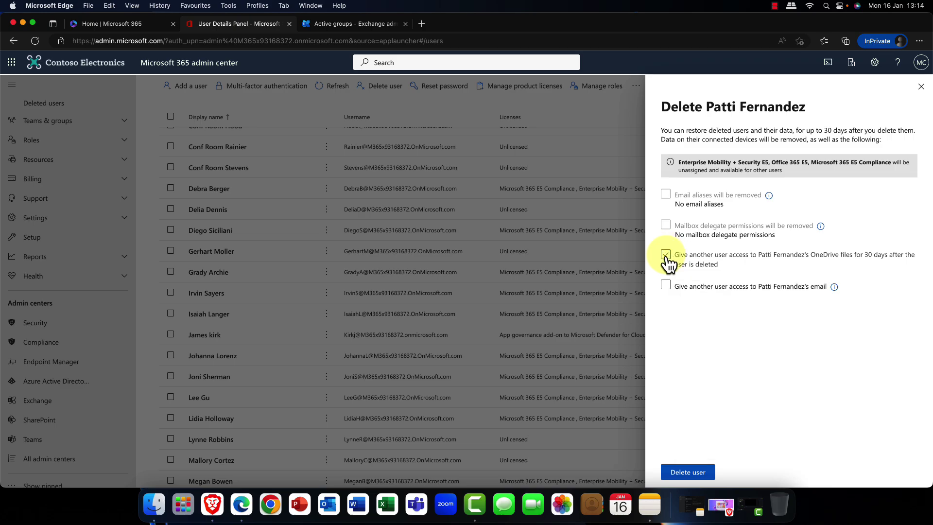
click(667, 287)
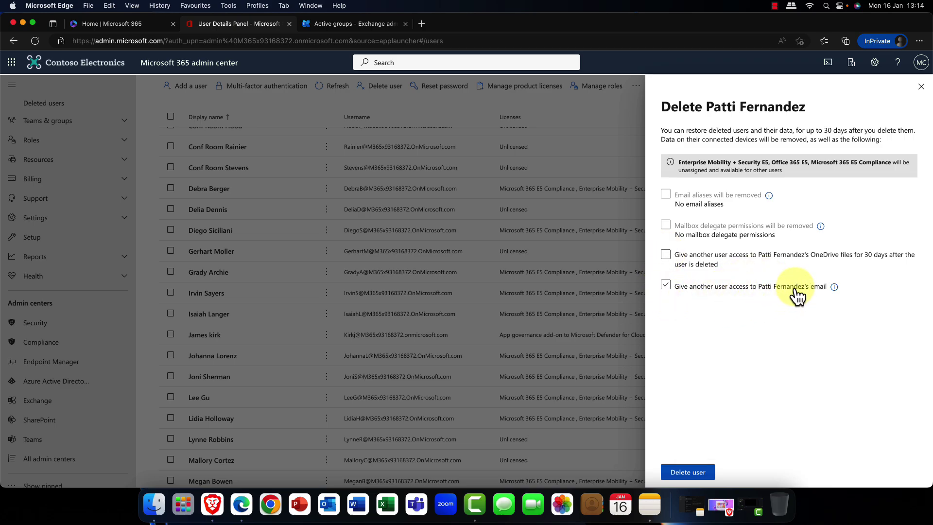
click(675, 287)
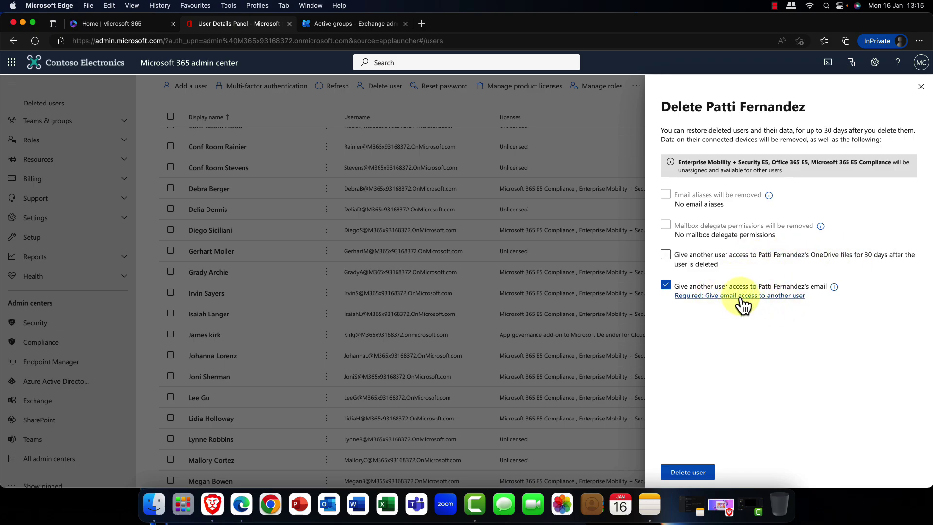
click(666, 288)
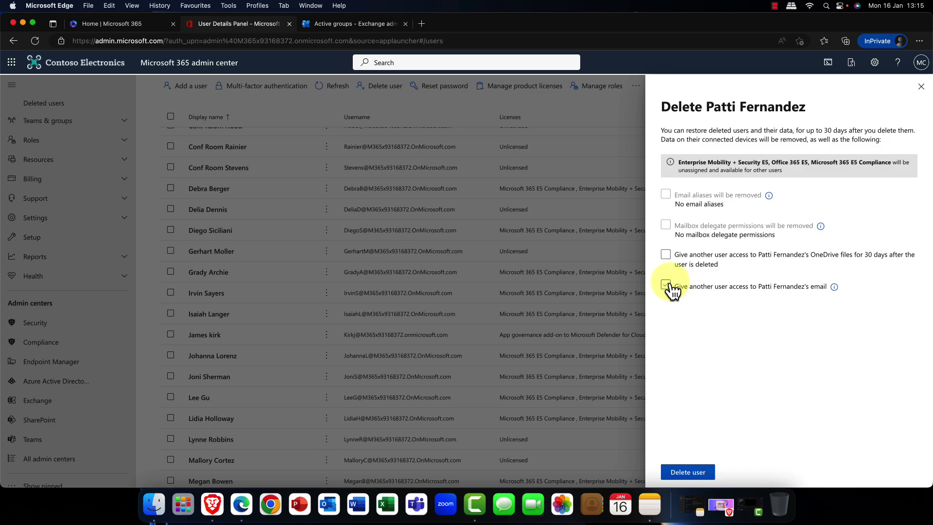
Step: Delete the user without granting anyone OneDrive or email access, and close the deletion summary
click(685, 471)
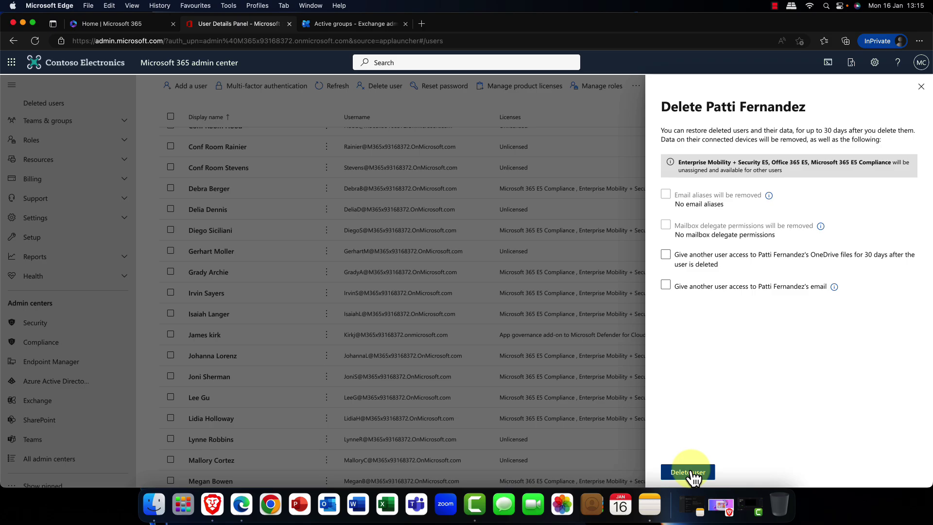
click(688, 472)
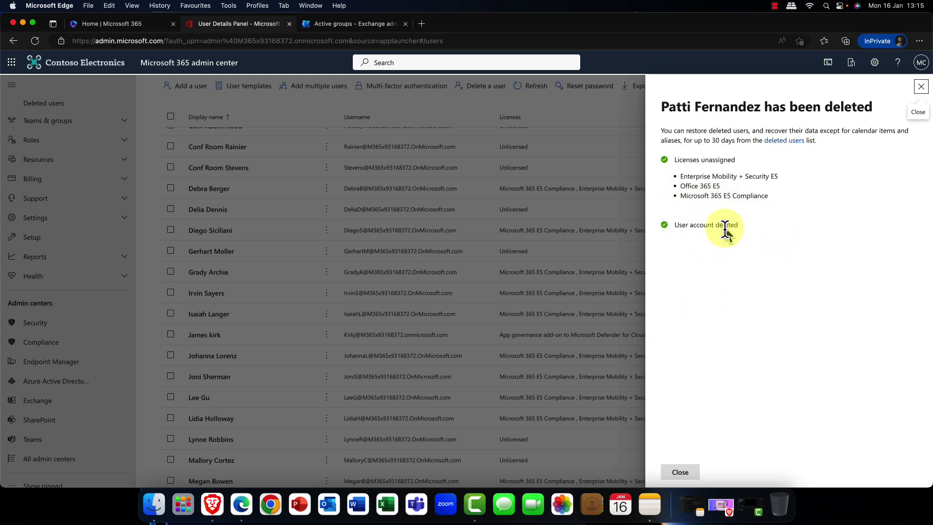
click(681, 477)
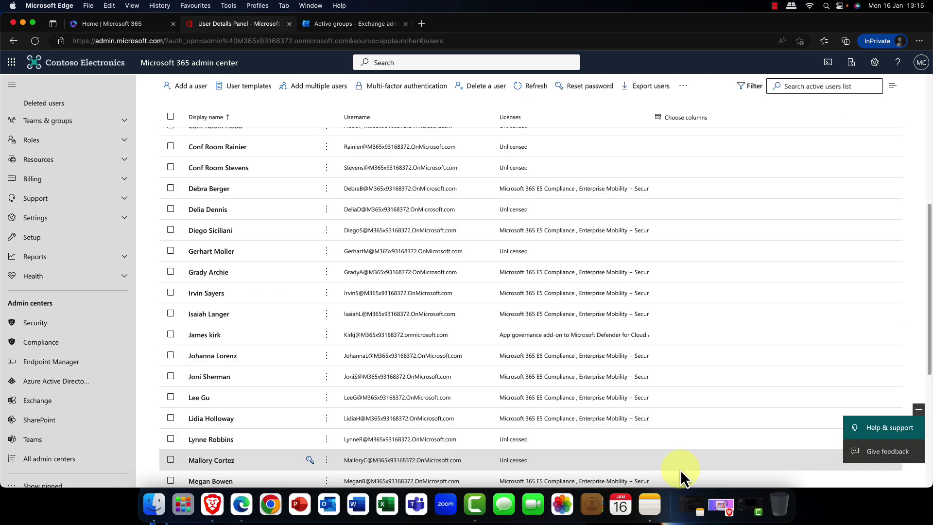
Step: Restore the just-deleted user with an auto-generated password that must be changed at first sign-in, and email the new password to the admin address
scroll(120, 249, up, 3)
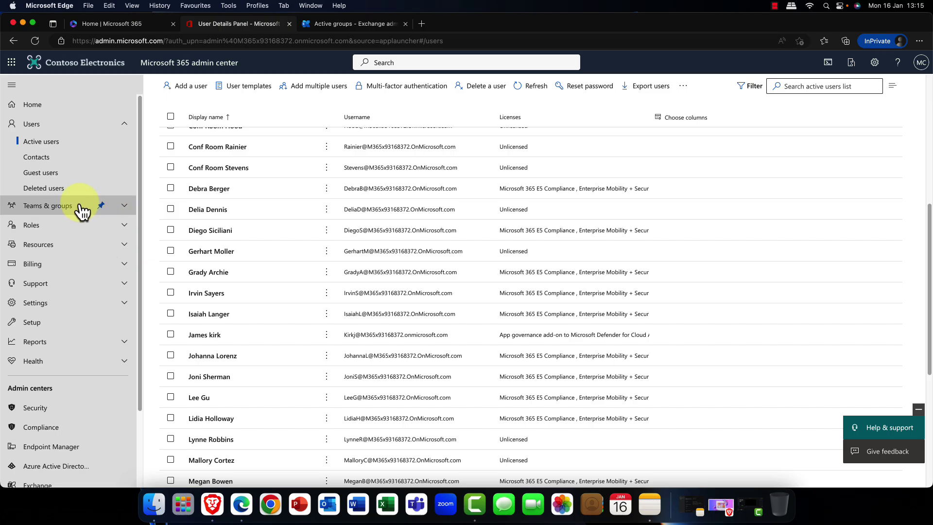
click(55, 191)
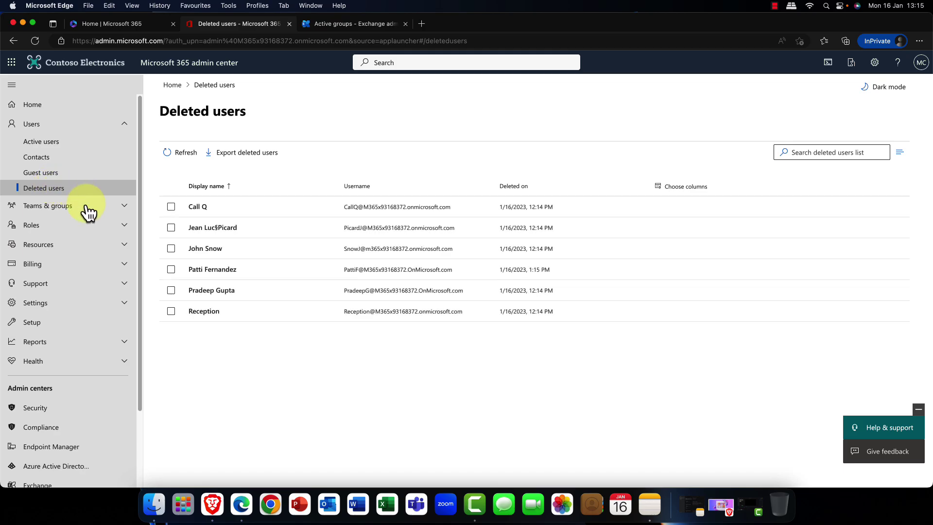
click(170, 272)
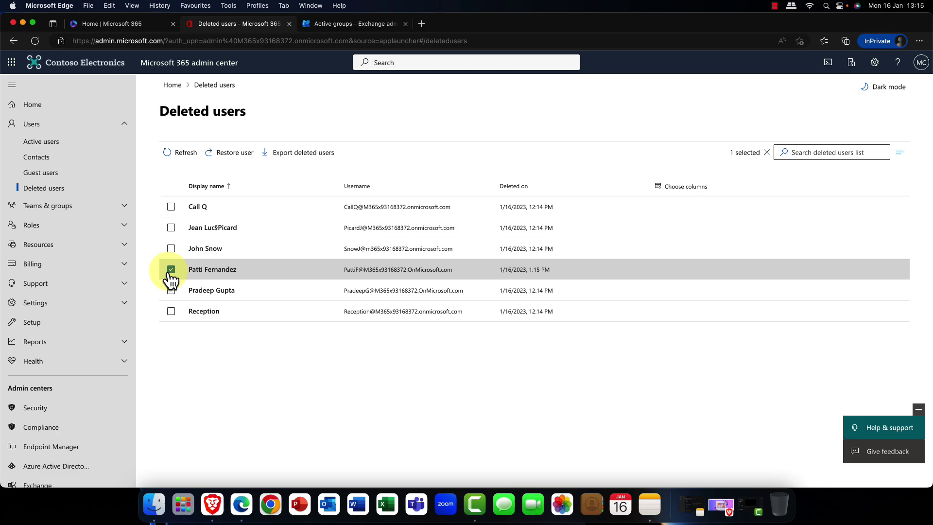
click(232, 160)
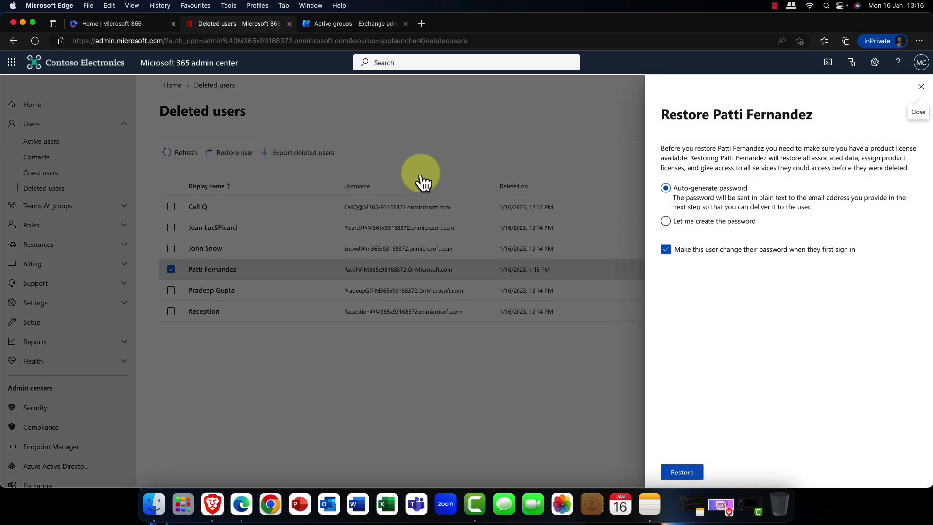
click(682, 480)
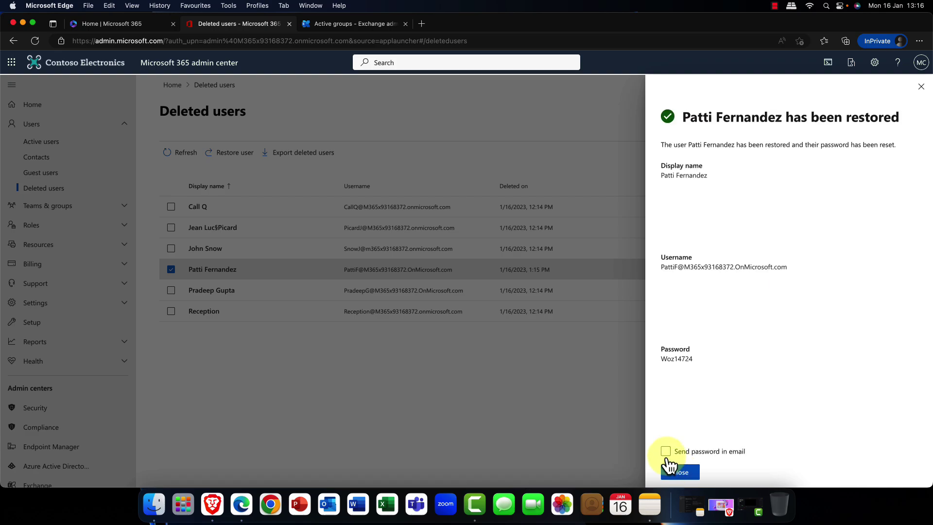
click(666, 453)
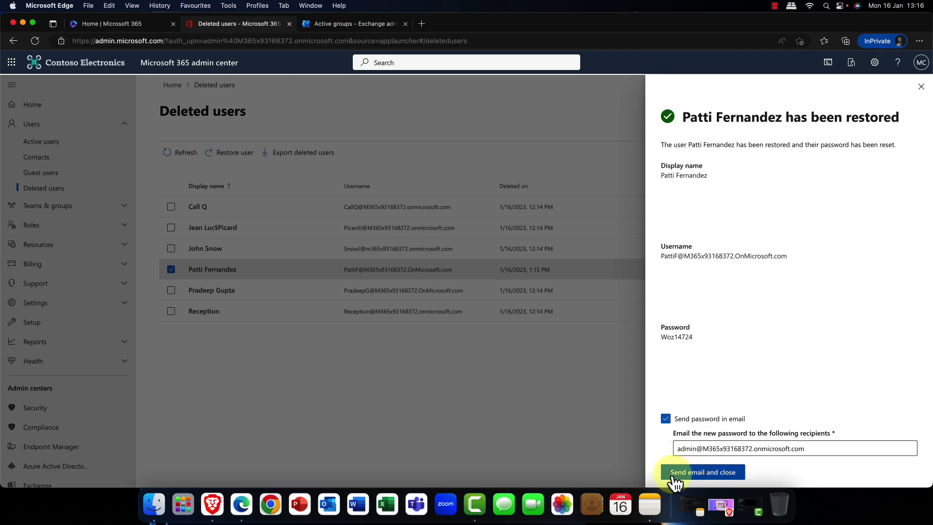
click(698, 473)
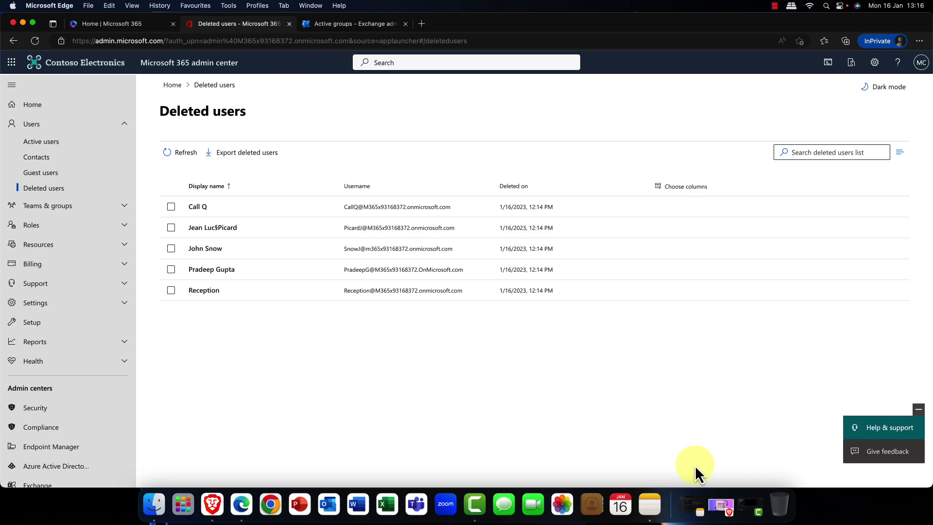
Step: Return to the active users list, switch to the Exchange admin center's mailboxes page and collapse the Recipients section
click(63, 141)
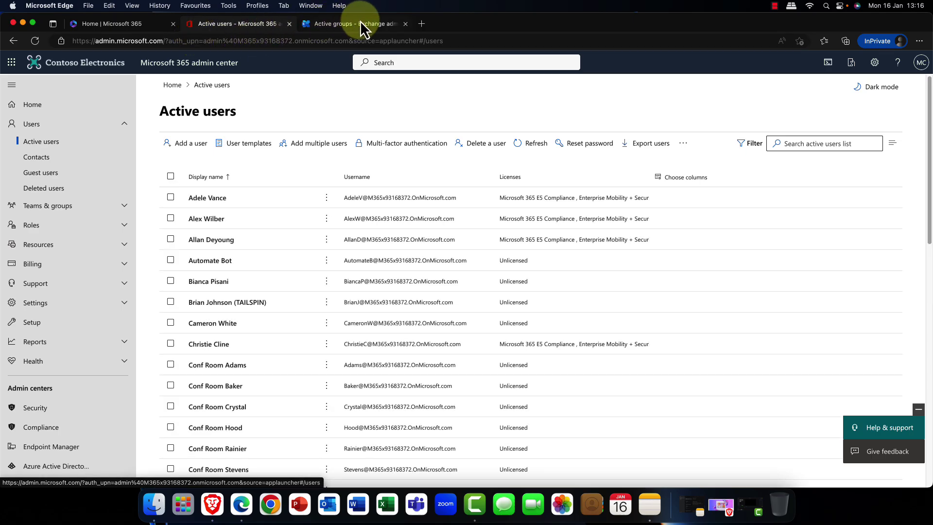
click(363, 28)
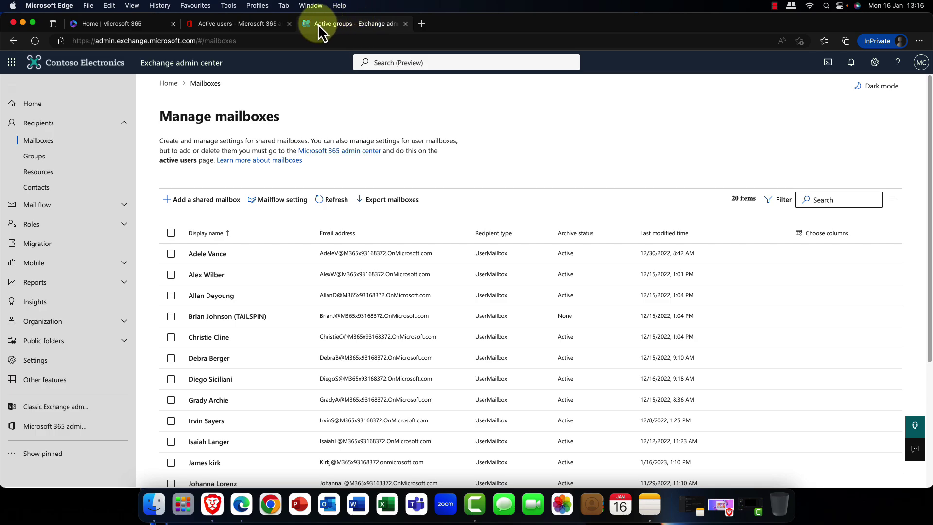
click(125, 123)
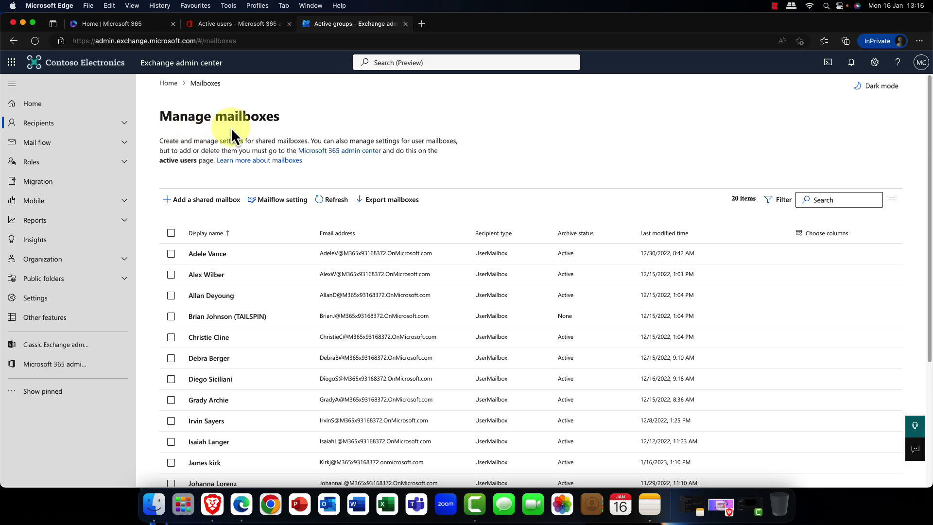